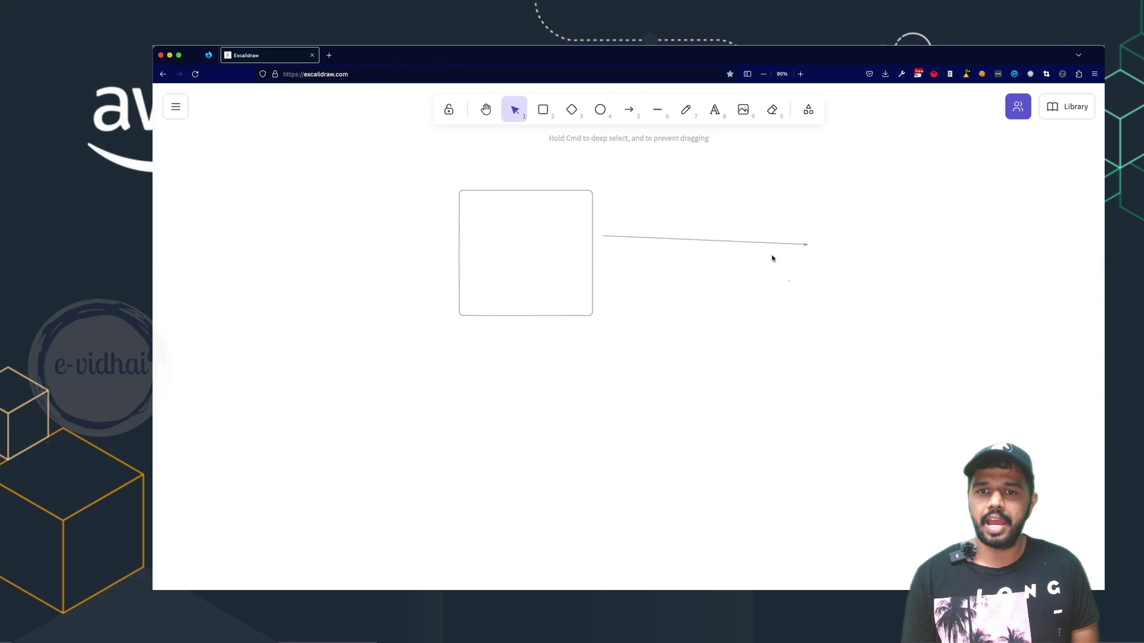
Give the first arrow Cartoonist sloppiness.
{"action": "left_click", "coordinate": [706, 327]}
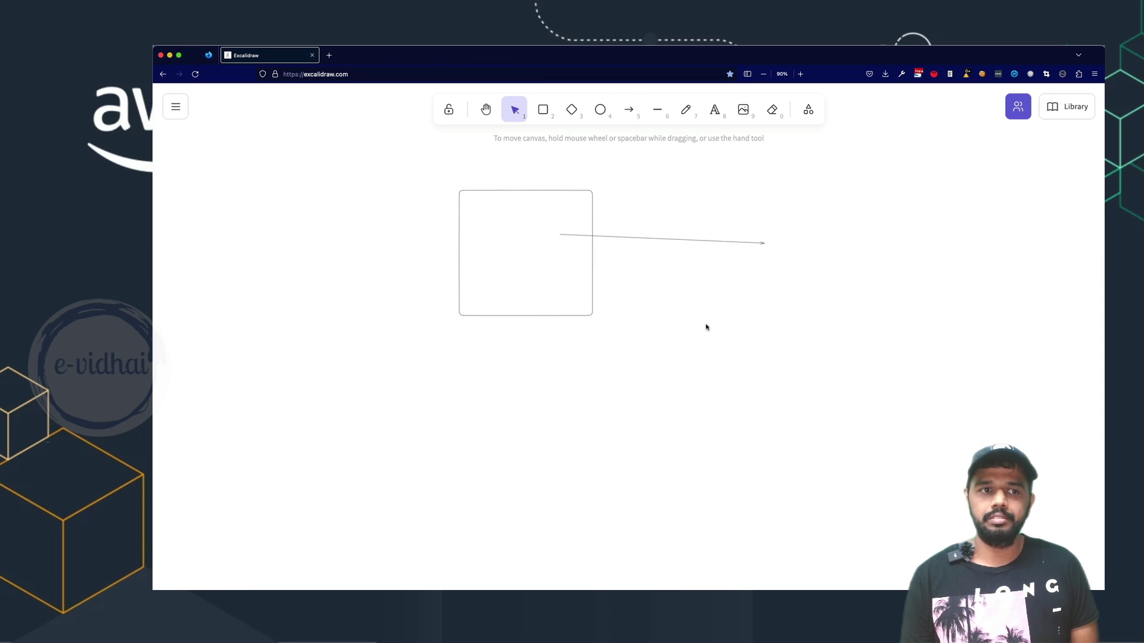
{"action": "left_click", "coordinate": [631, 240]}
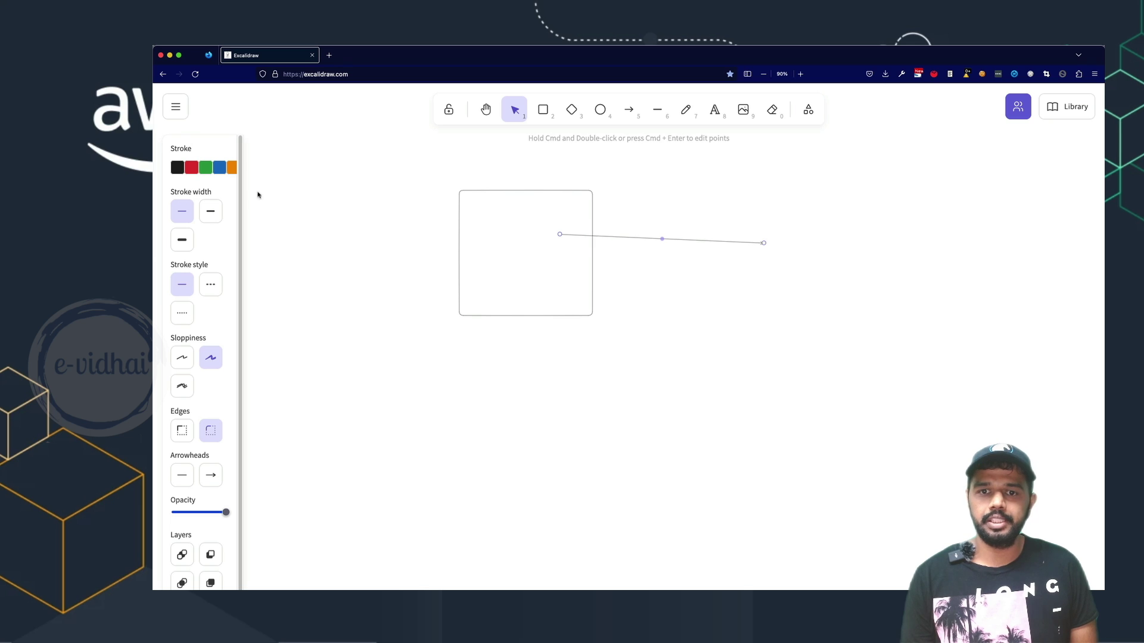
{"action": "left_click", "coordinate": [182, 388]}
{"action": "left_click_drag", "start_coordinate": [496, 400], "coordinate": [678, 419]}
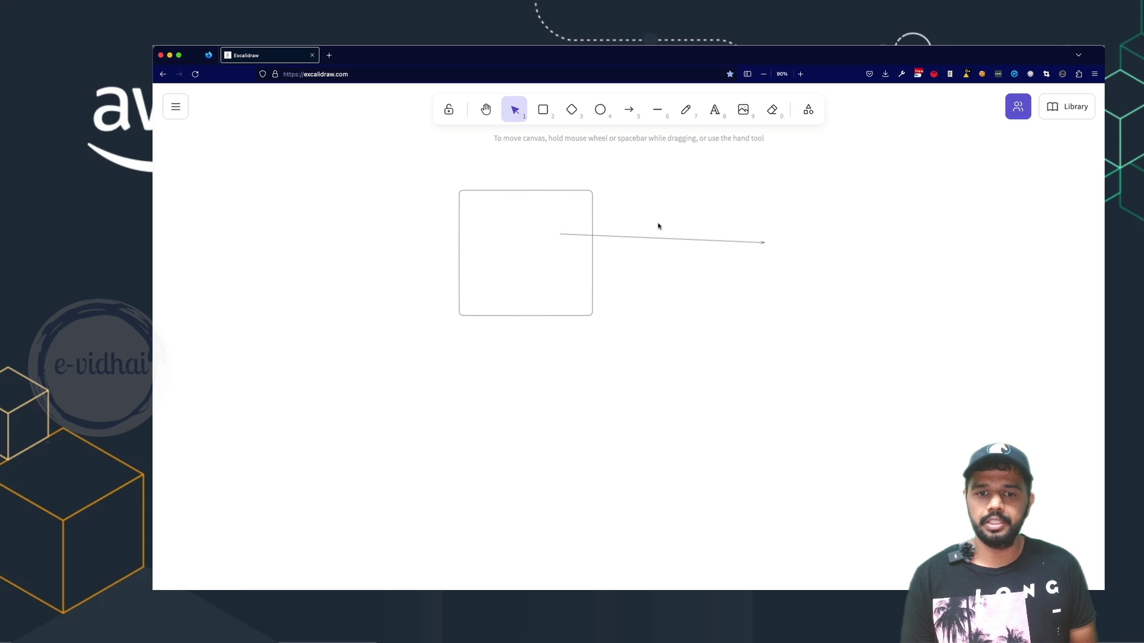
Draw a second arrow below the rectangle.
{"action": "left_click", "coordinate": [632, 110]}
{"action": "left_click_drag", "start_coordinate": [631, 336], "coordinate": [776, 346]}
{"action": "left_click", "coordinate": [717, 246]}
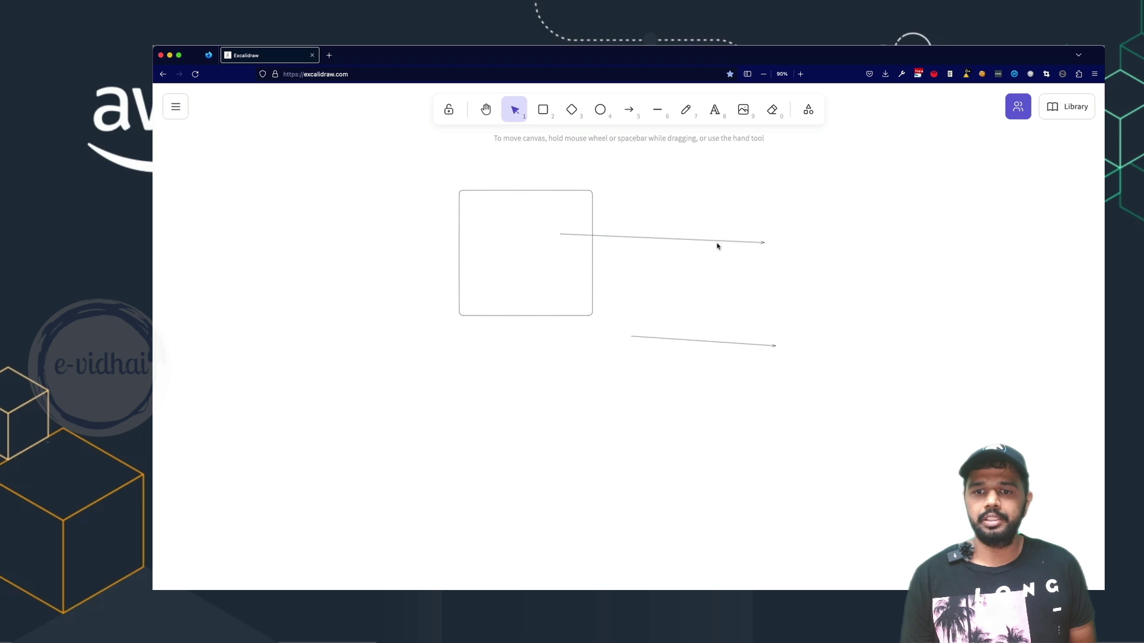
Add the text 'eew' below the arrows and enlarge it.
{"action": "left_click", "coordinate": [716, 109]}
{"action": "key", "text": "Escape"}
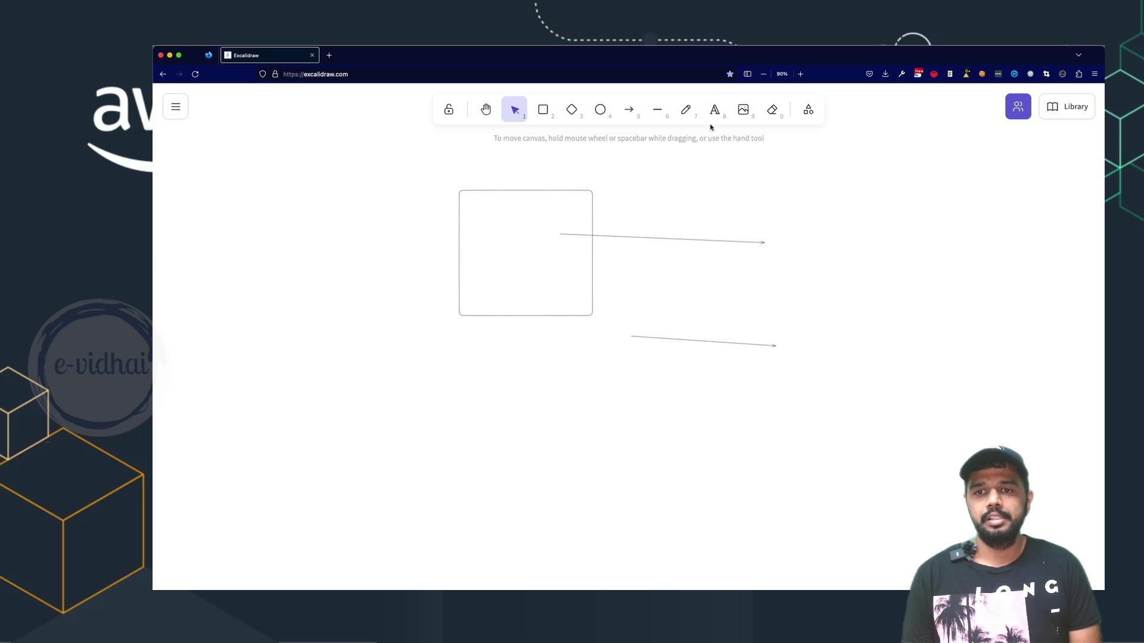
{"action": "double_click", "coordinate": [692, 190]}
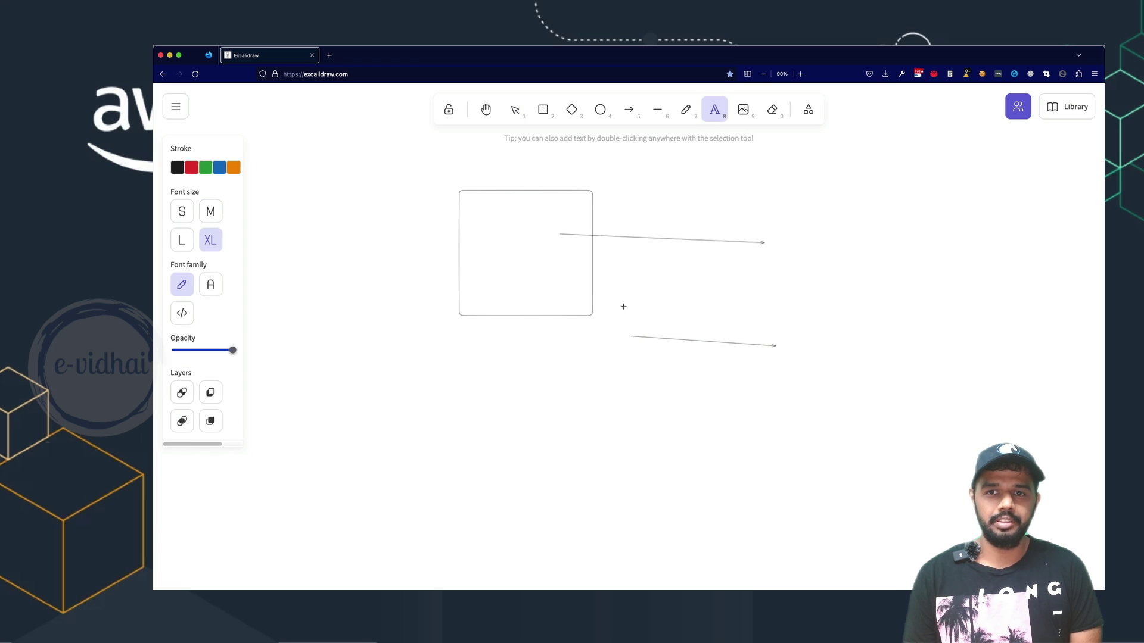
{"action": "key", "text": "Escape"}
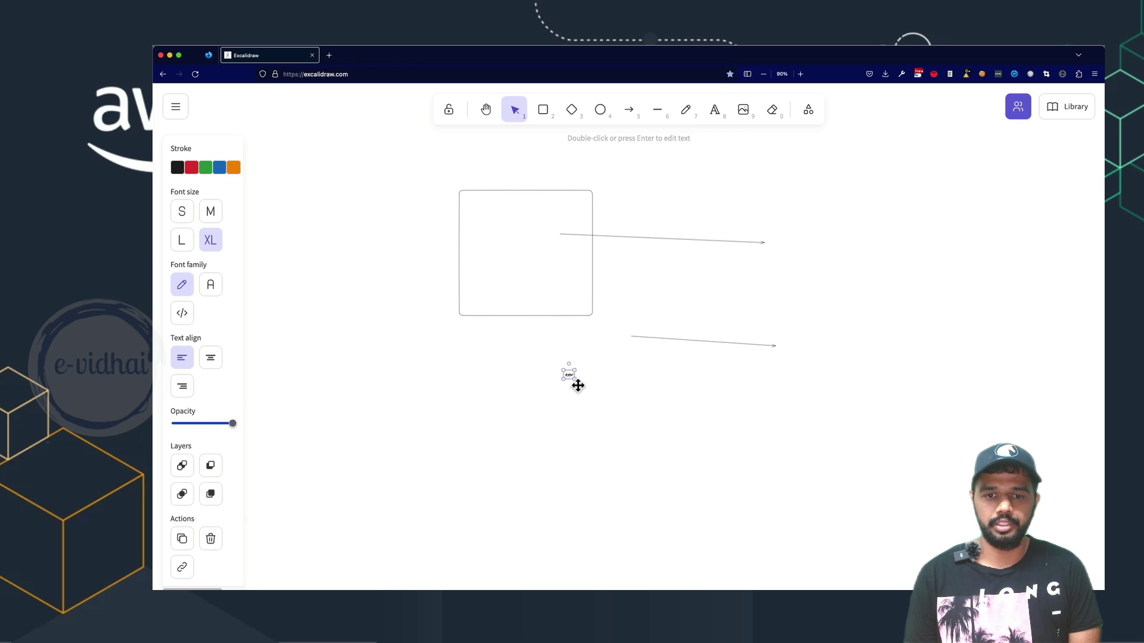
{"action": "left_click_drag", "start_coordinate": [641, 434], "coordinate": [697, 480]}
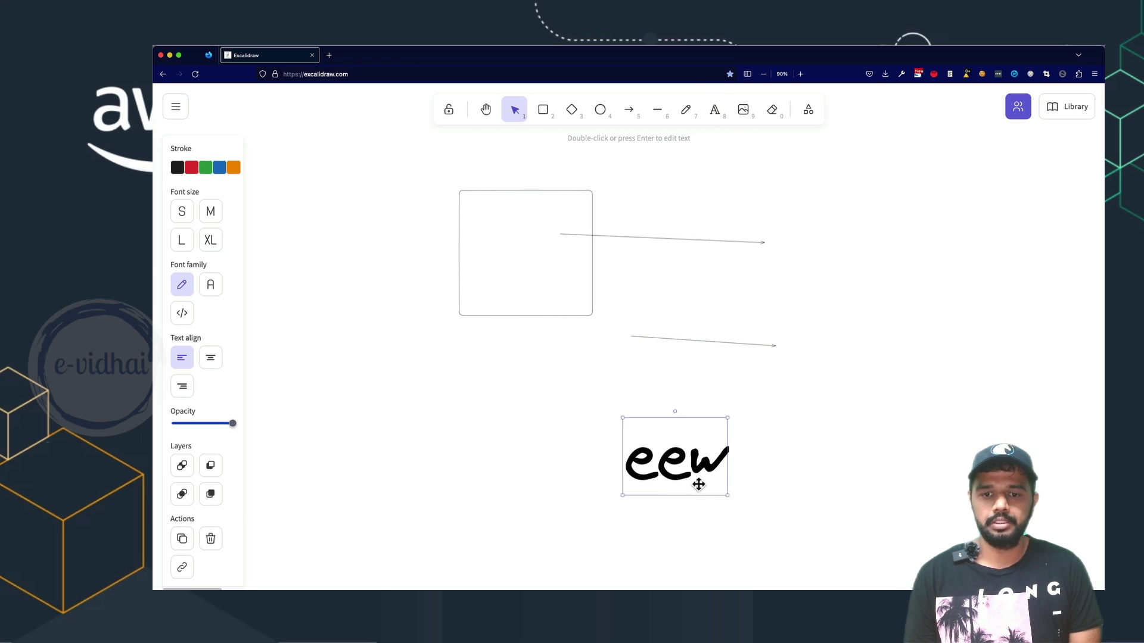
{"action": "key", "text": "Escape"}
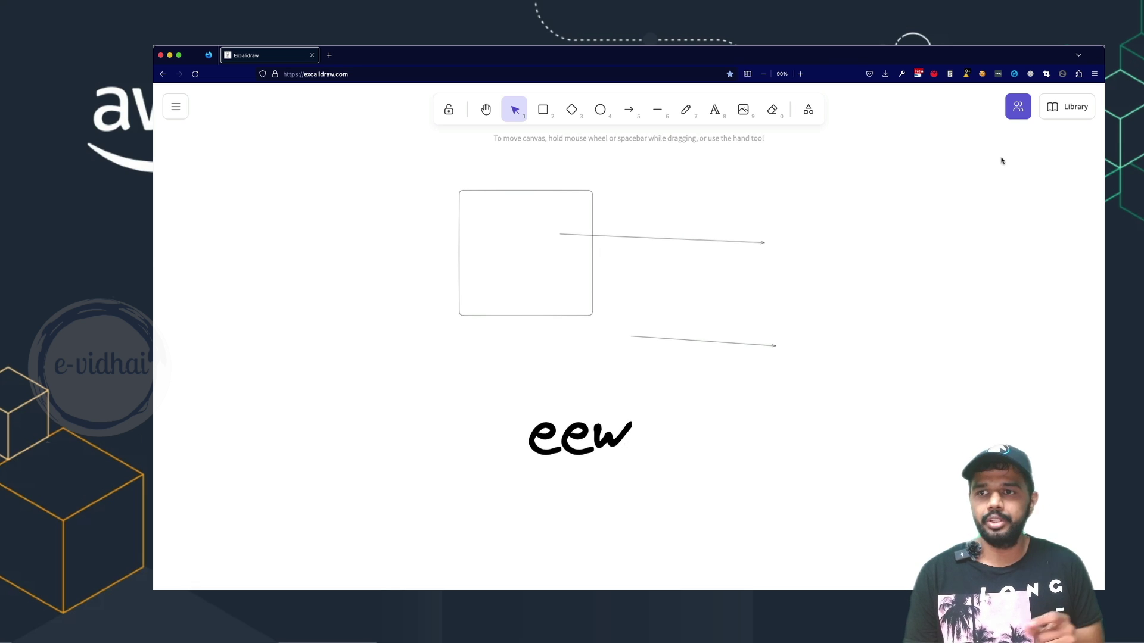
Search Excalidraw Libraries for 'aws' and add the Cloud library to Excalidraw.
{"action": "left_click", "coordinate": [1067, 113]}
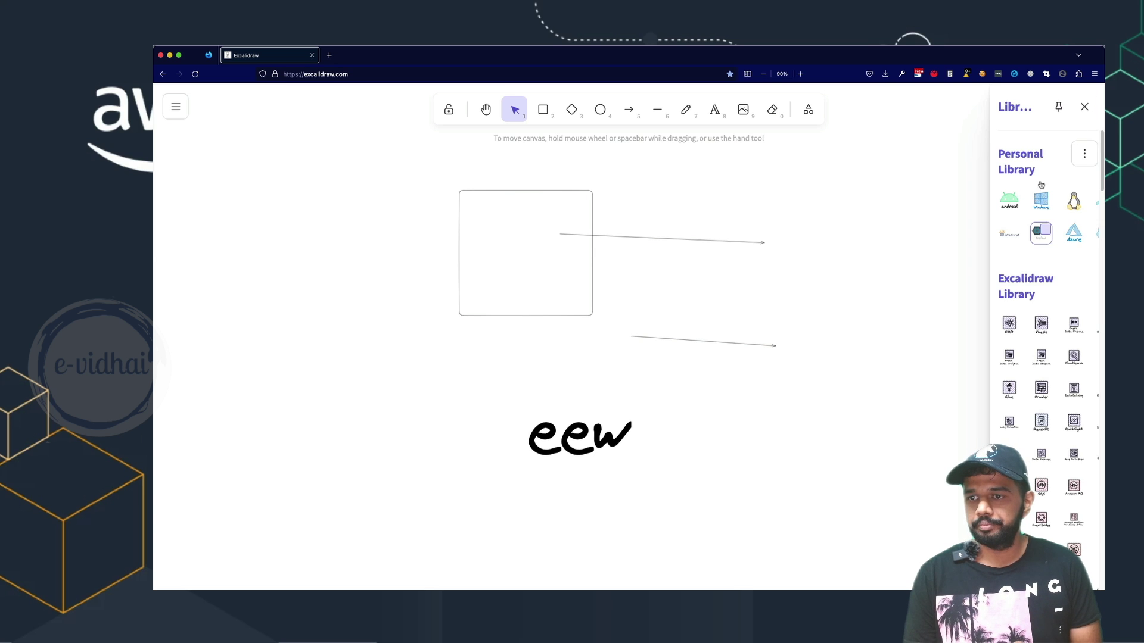
{"action": "left_click", "coordinate": [1042, 572]}
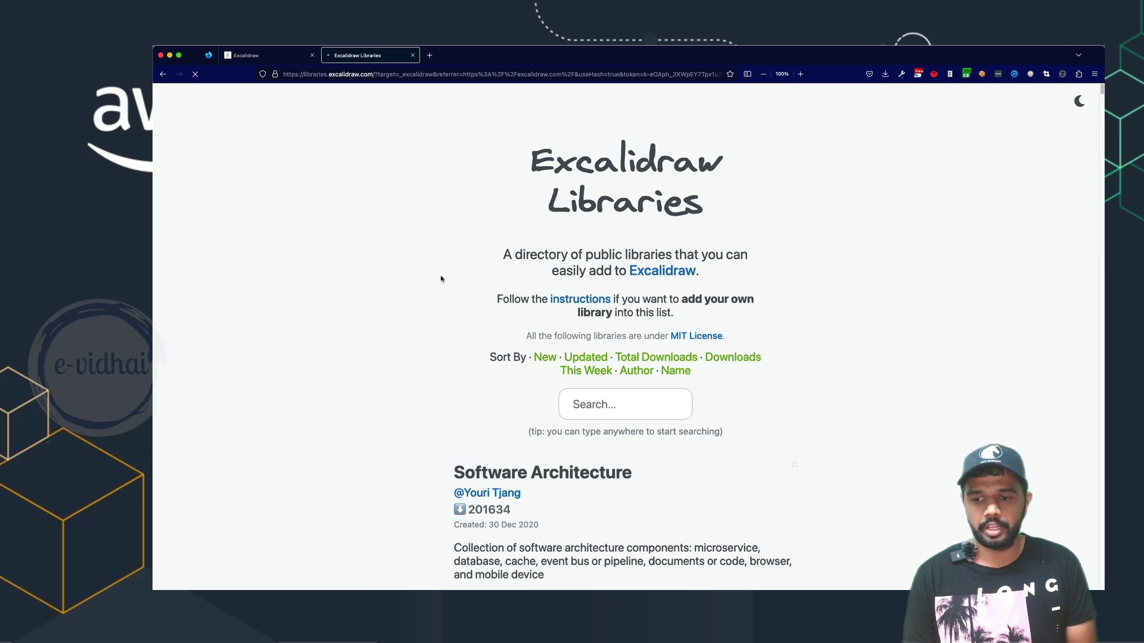
{"action": "type", "text": "aws"}
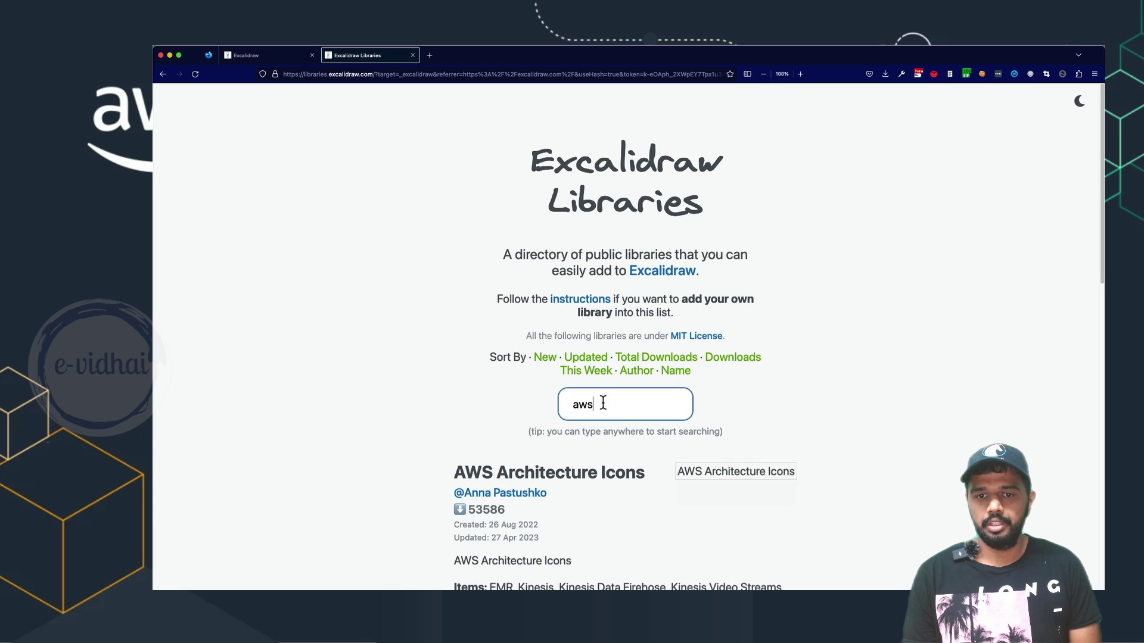
{"action": "scroll", "coordinate": [637, 359], "scroll_direction": "down", "scroll_amount": 3}
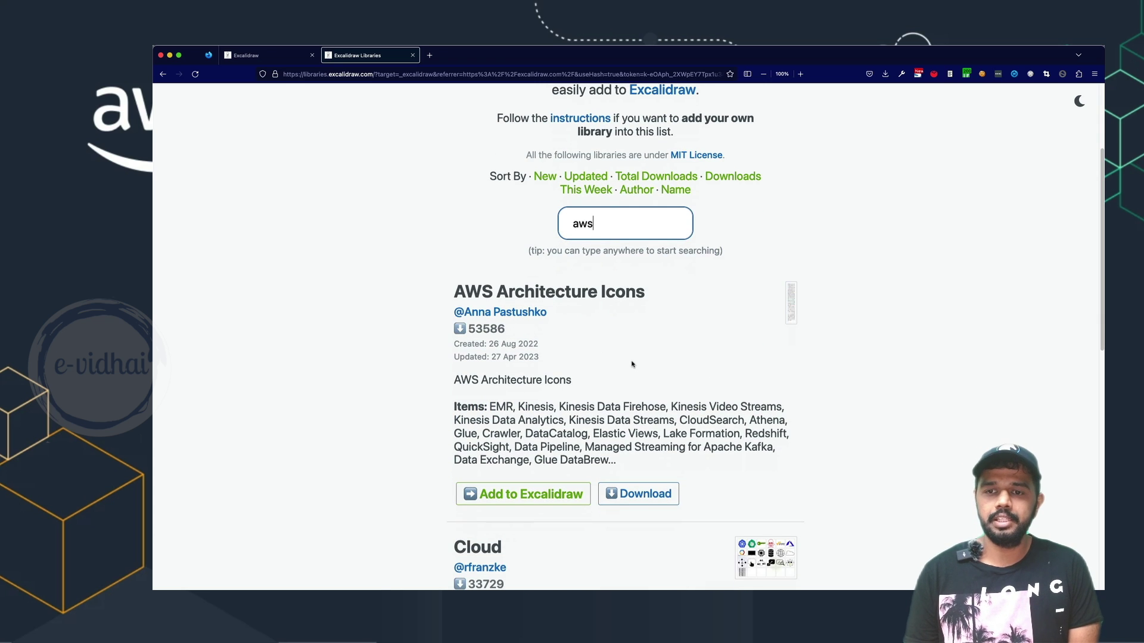
{"action": "scroll", "coordinate": [684, 375], "scroll_direction": "down", "scroll_amount": 1}
{"action": "scroll", "coordinate": [705, 488], "scroll_direction": "down", "scroll_amount": 2}
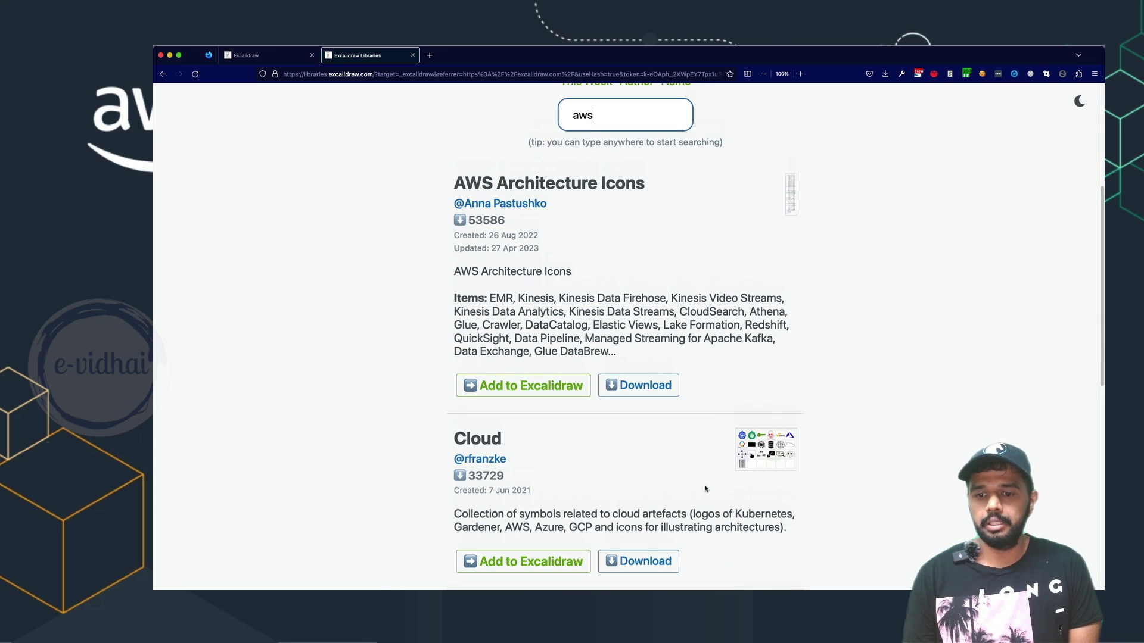
{"action": "left_click", "coordinate": [535, 565]}
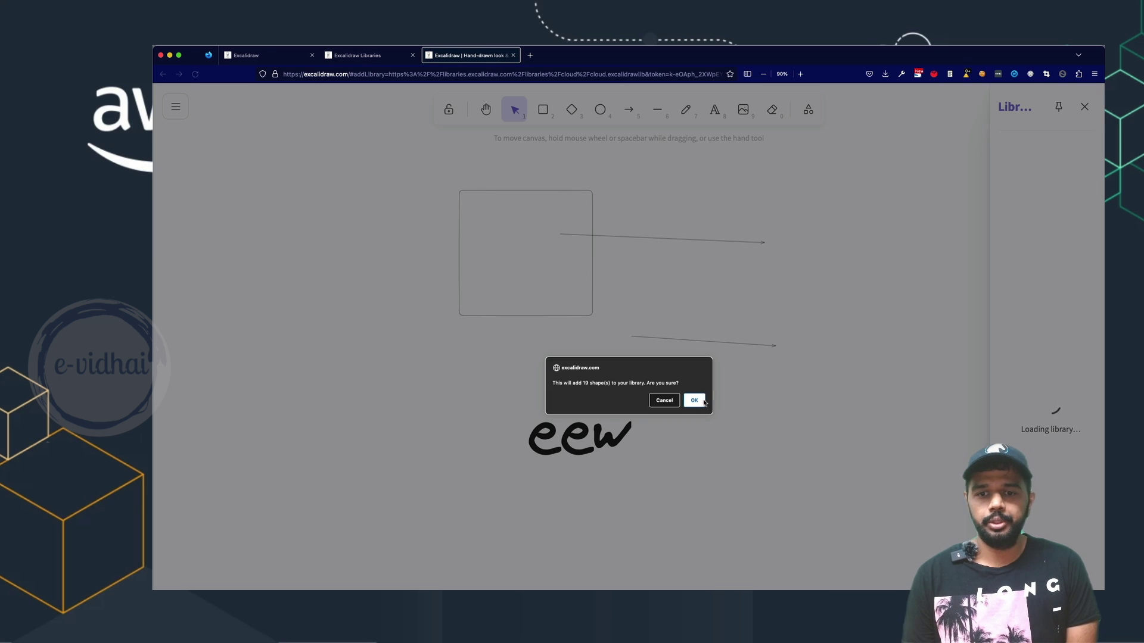
Accept the 19 library shapes and place an enlarged Kinesis Data Streams icon above the text.
{"action": "left_click", "coordinate": [690, 398]}
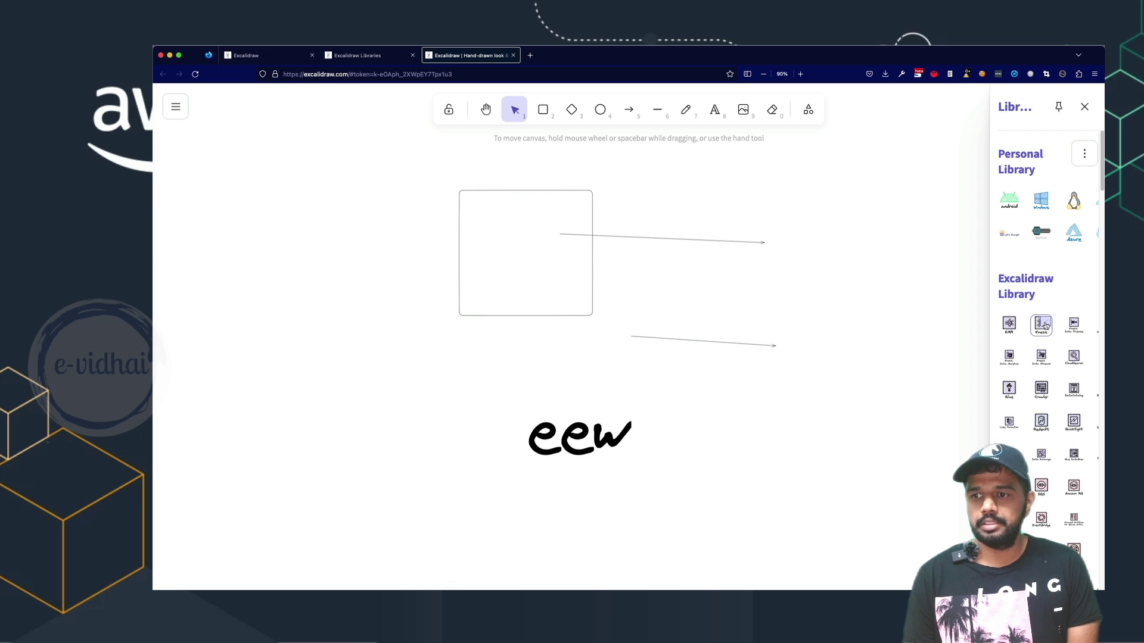
{"action": "left_click", "coordinate": [1040, 355]}
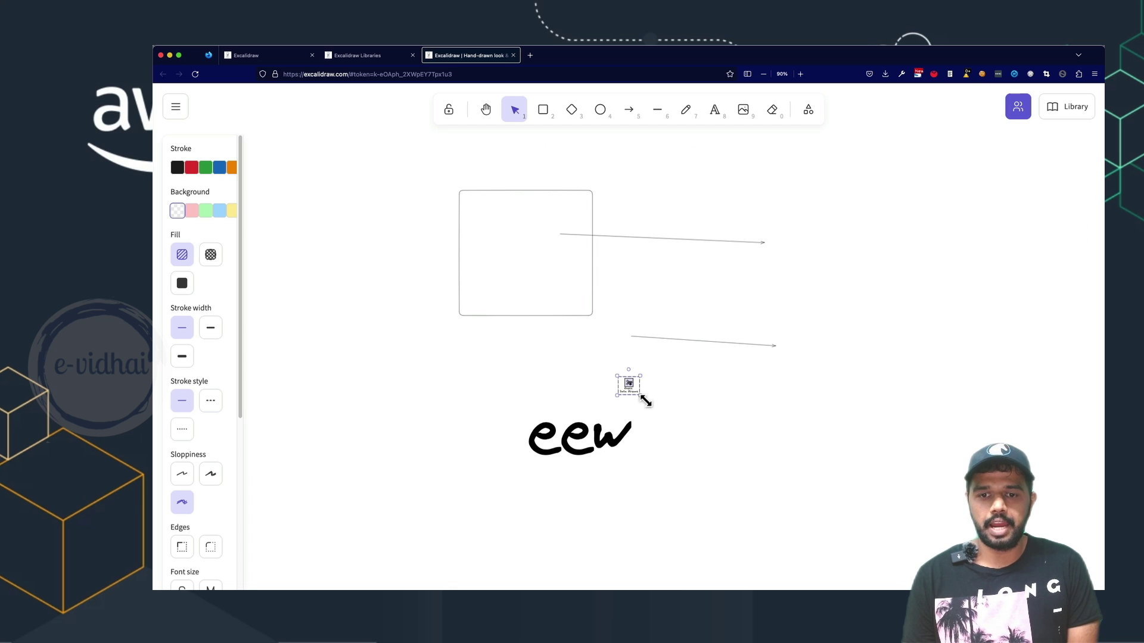
{"action": "left_click_drag", "start_coordinate": [646, 402], "coordinate": [708, 448]}
{"action": "mouse_move", "coordinate": [668, 411]}
{"action": "left_mouse_down"}
{"action": "mouse_move", "coordinate": [644, 391]}
{"action": "mouse_move", "coordinate": [727, 373]}
{"action": "left_mouse_up"}
{"action": "left_click", "coordinate": [674, 149]}
Draw an arrow leading right from the Kinesis icon.
{"action": "left_click", "coordinate": [629, 109]}
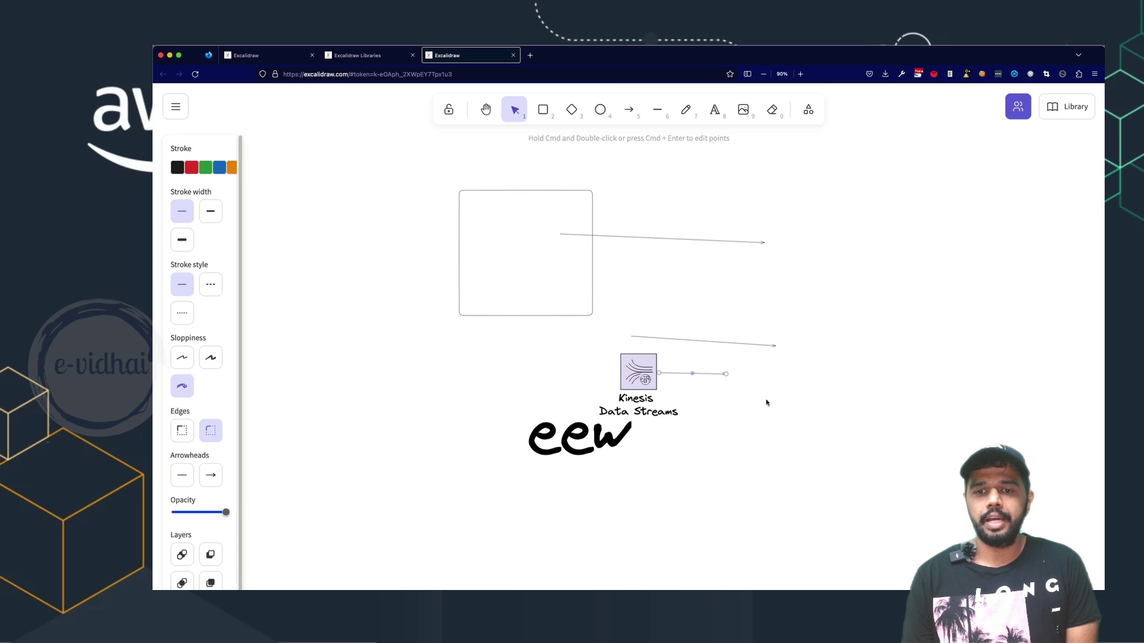
{"action": "left_click", "coordinate": [767, 401]}
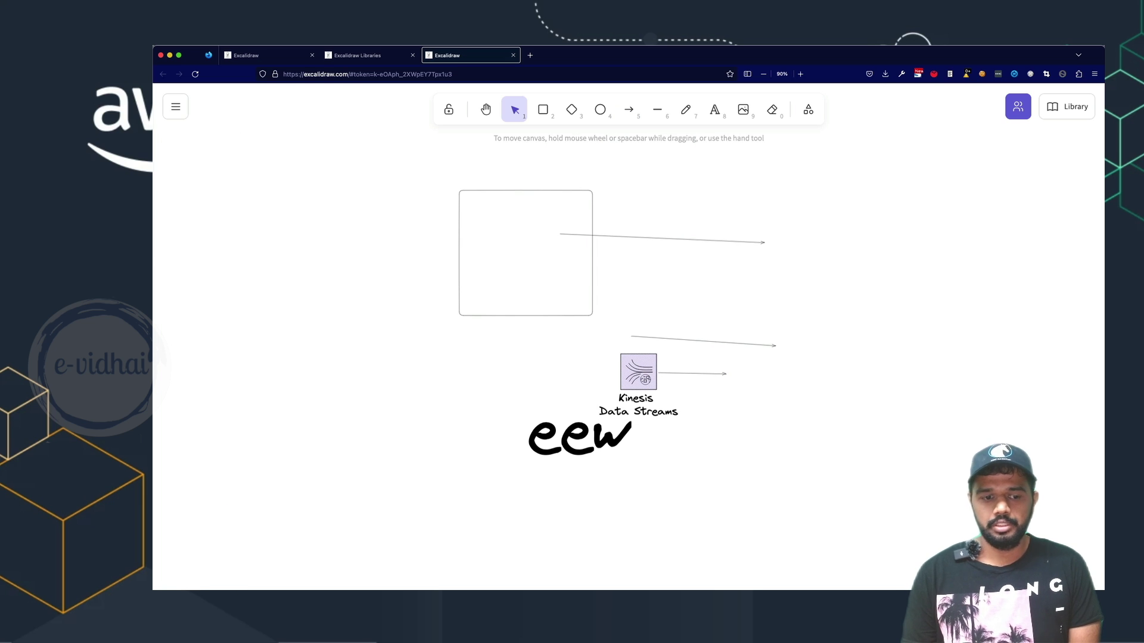
{"action": "scroll", "coordinate": [628, 388], "scroll_direction": "up", "scroll_amount": 5}
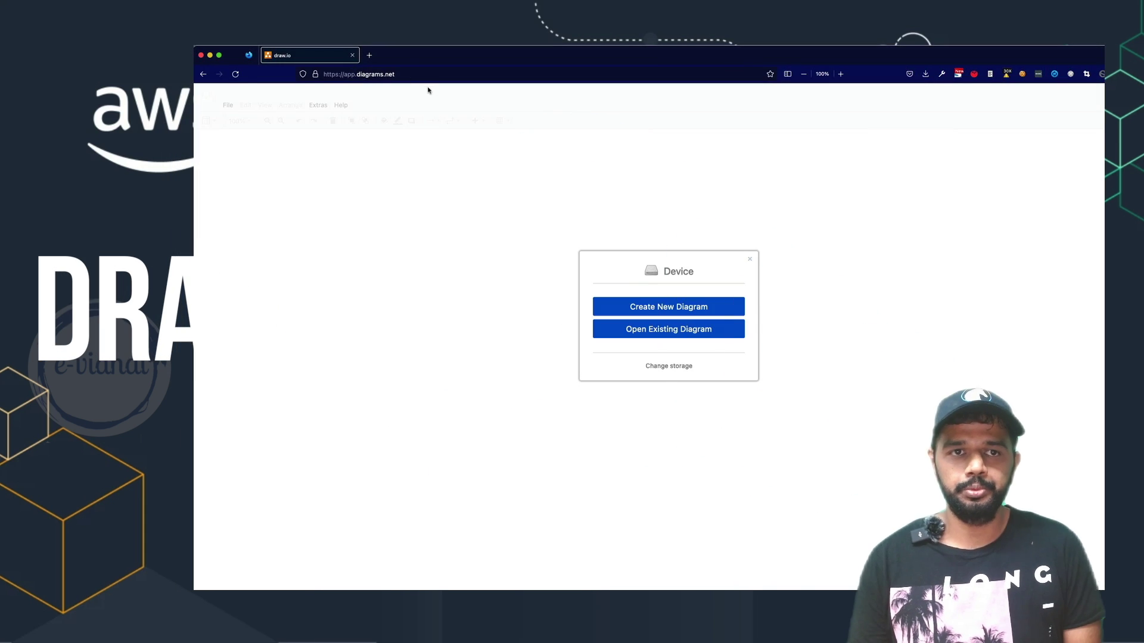
Create a new diagram from an AWS template found by searching 'aws' under Cloud.
{"action": "left_click", "coordinate": [668, 307]}
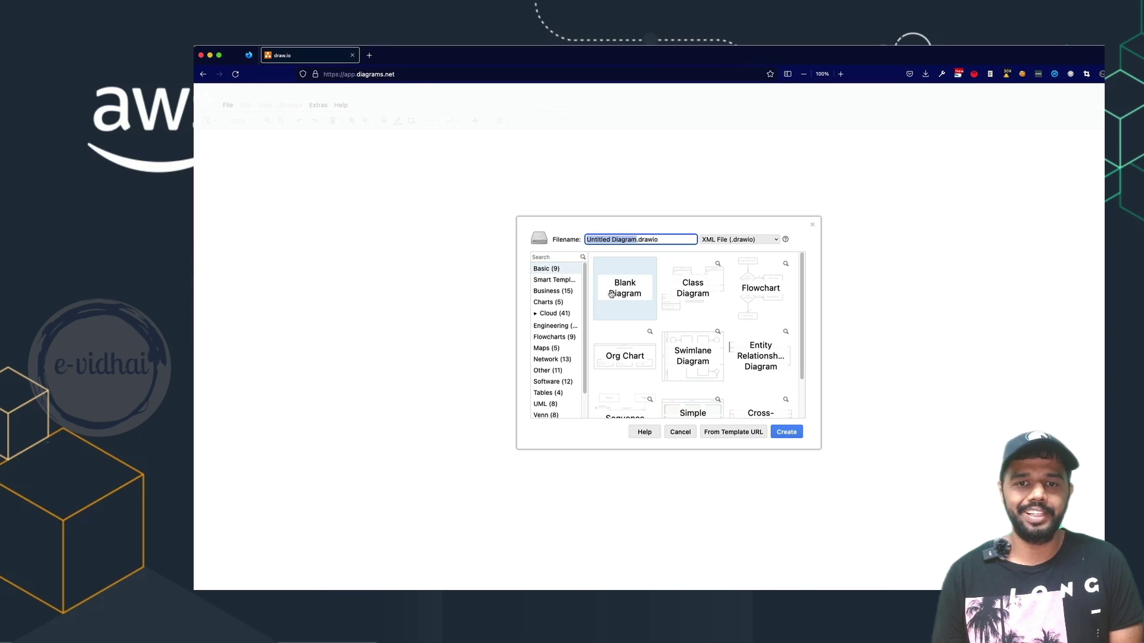
{"action": "left_click", "coordinate": [559, 257]}
{"action": "type", "text": "aws"}
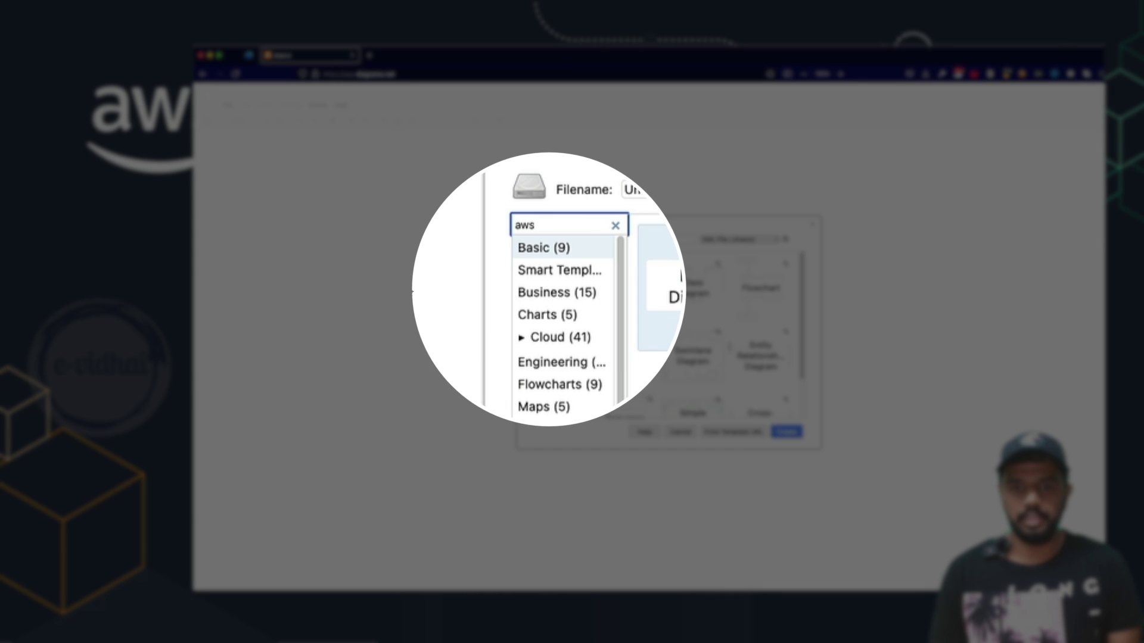
{"action": "left_click", "coordinate": [531, 338]}
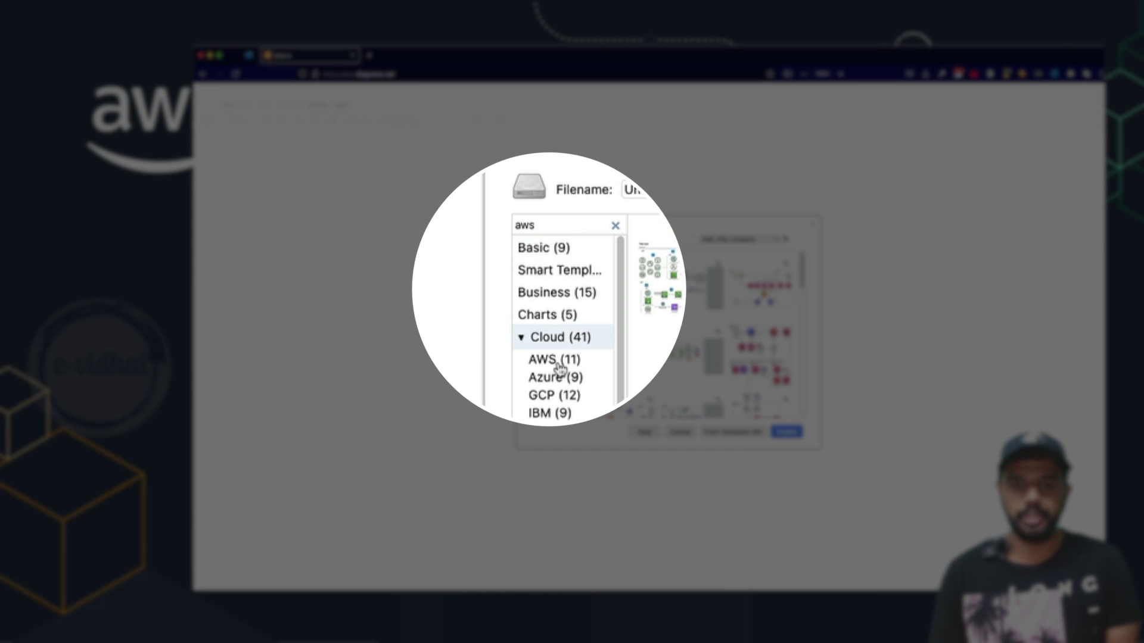
{"action": "left_click", "coordinate": [554, 361]}
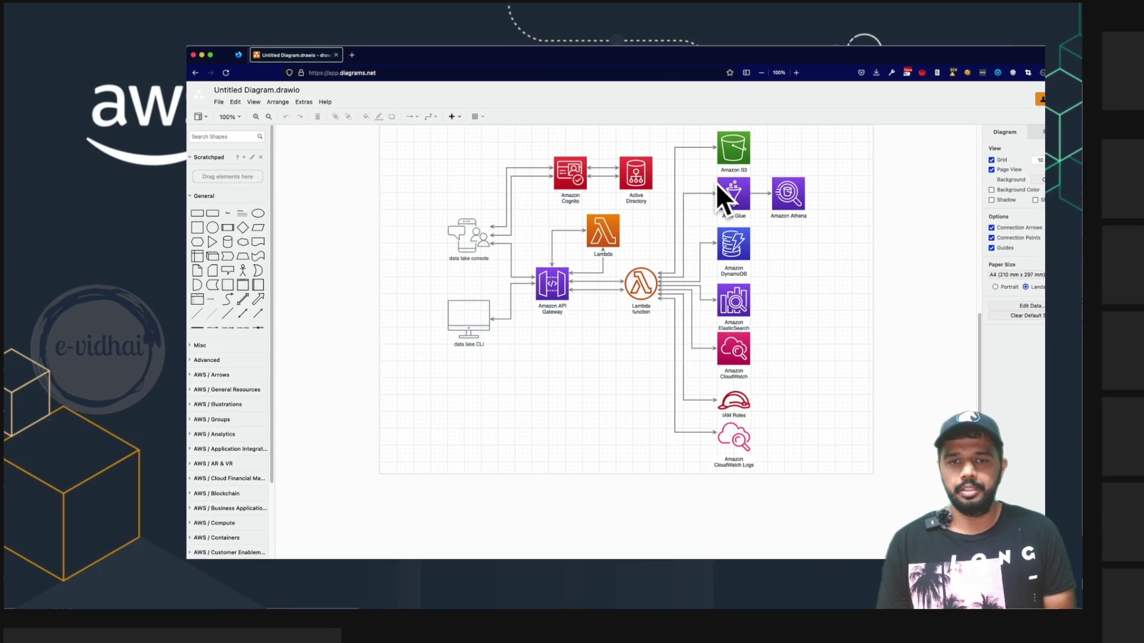
Delete the template's shapes, connectors and Amazon S3 icon, leaving only CloudWatch Logs.
{"action": "left_click", "coordinate": [581, 126]}
{"action": "scroll", "coordinate": [578, 289], "scroll_direction": "up", "scroll_amount": 1}
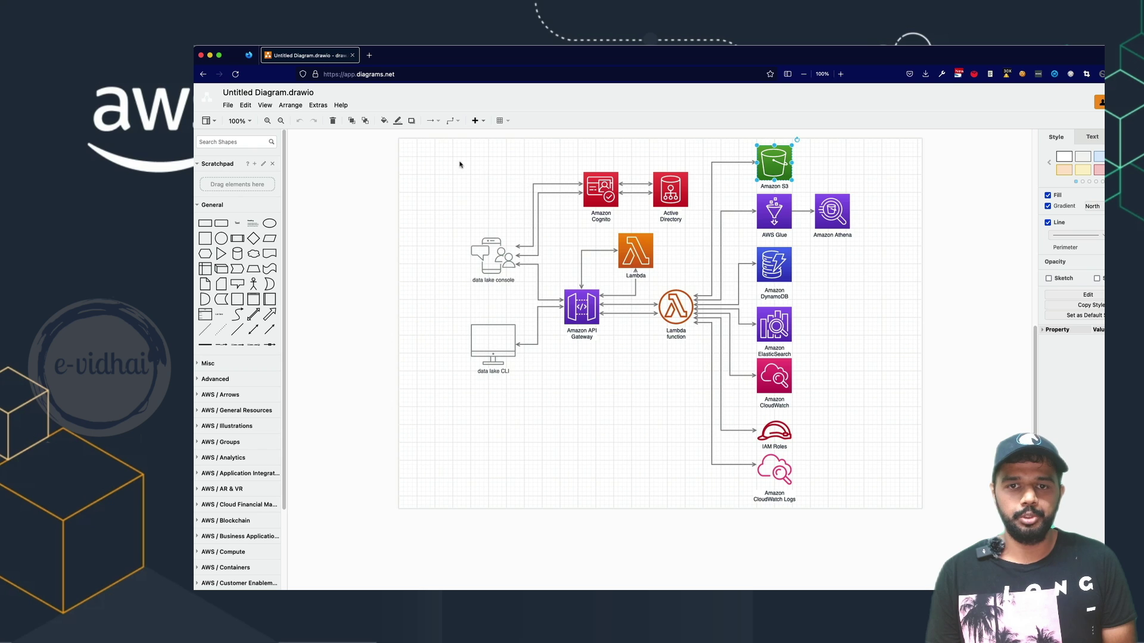
{"action": "left_click_drag", "start_coordinate": [460, 164], "coordinate": [886, 479]}
{"action": "key", "text": "Delete"}
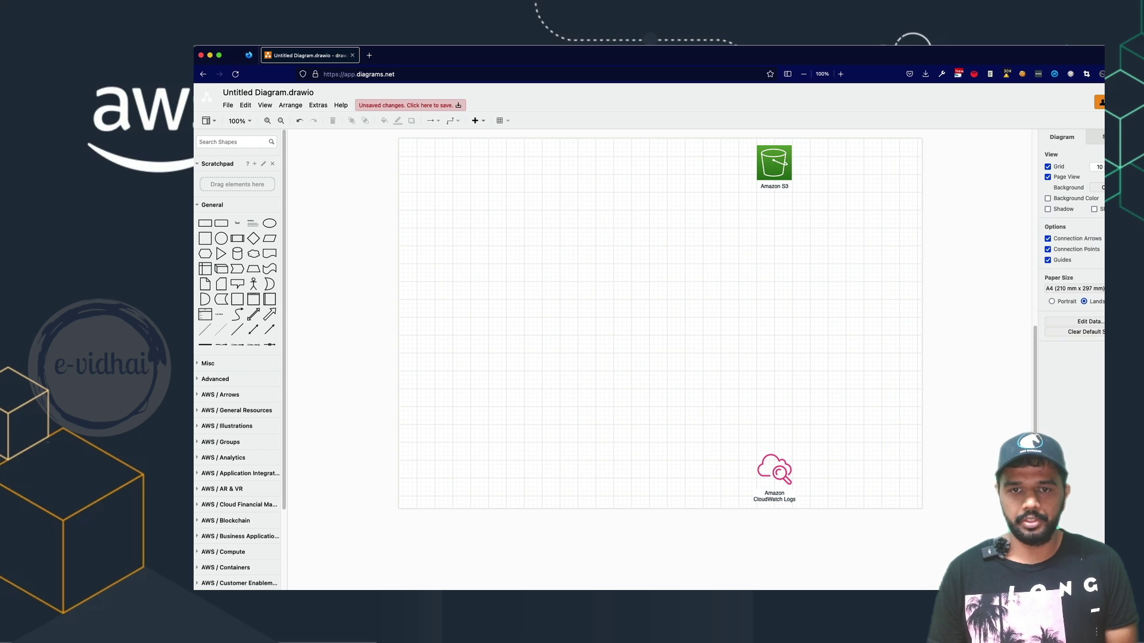
{"action": "left_click", "coordinate": [785, 170]}
{"action": "key", "text": "Delete"}
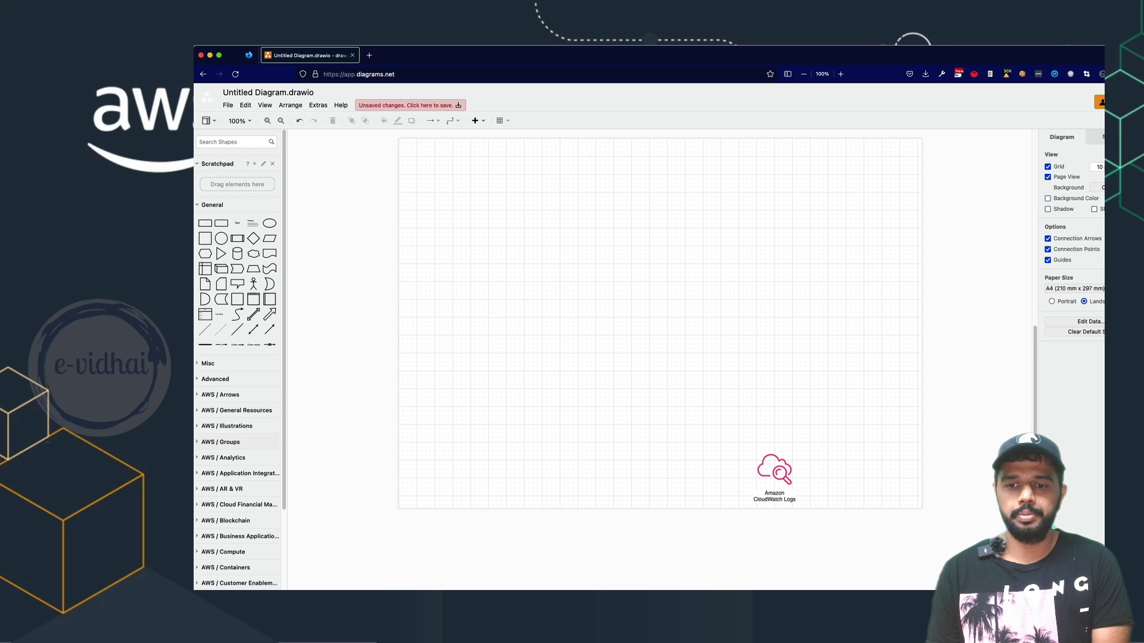
{"action": "left_click", "coordinate": [229, 458]}
Place an Analytics icon and a Kinesis icon side by side, joined by an arrow.
{"action": "left_click", "coordinate": [226, 476]}
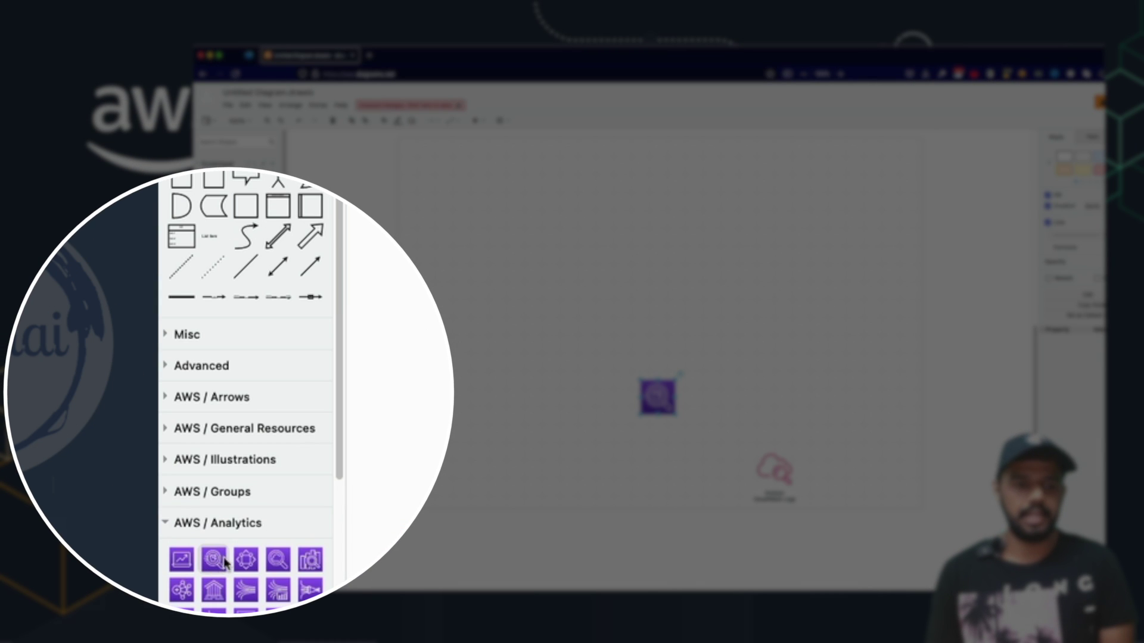
{"action": "scroll", "coordinate": [244, 417], "scroll_direction": "down", "scroll_amount": 5}
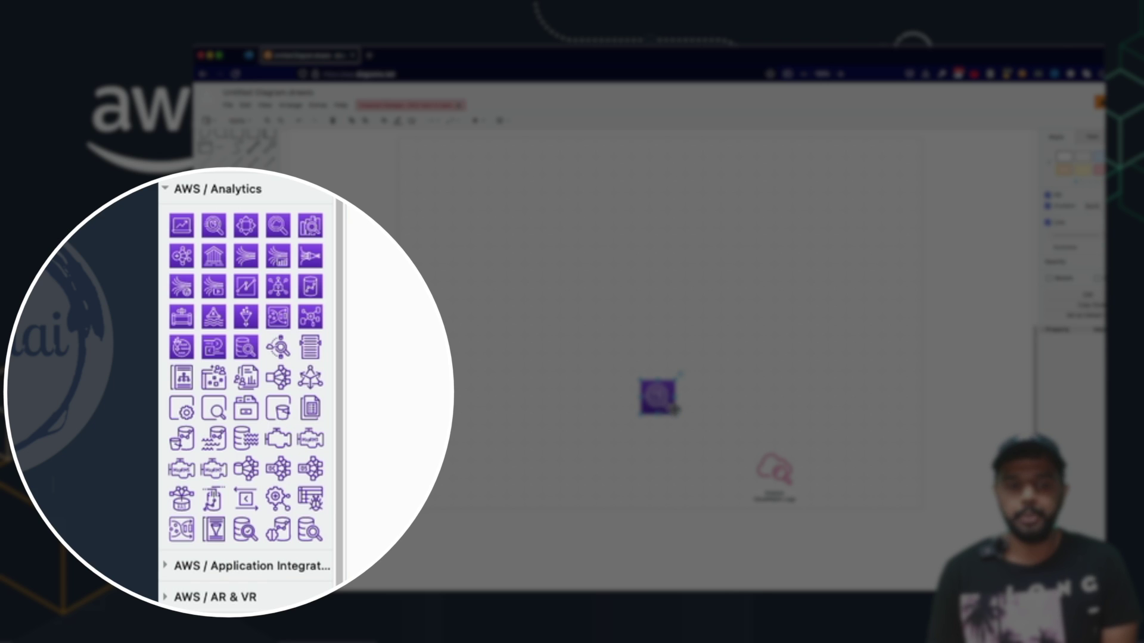
{"action": "left_click_drag", "start_coordinate": [675, 408], "coordinate": [506, 333]}
{"action": "left_click", "coordinate": [242, 335]}
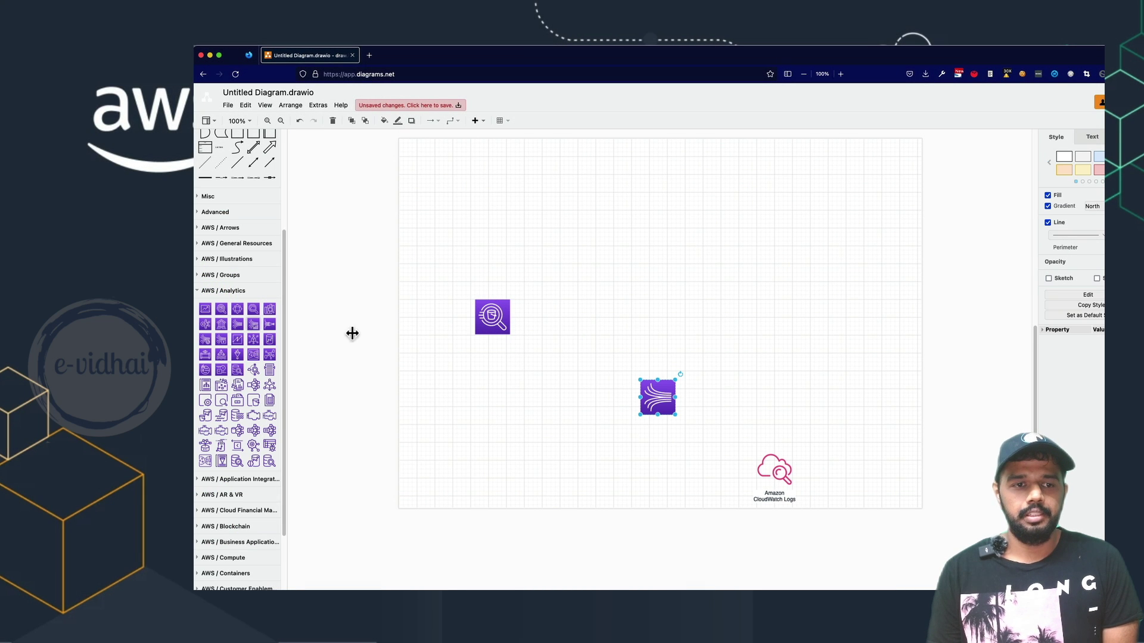
{"action": "left_click_drag", "start_coordinate": [655, 399], "coordinate": [620, 320]}
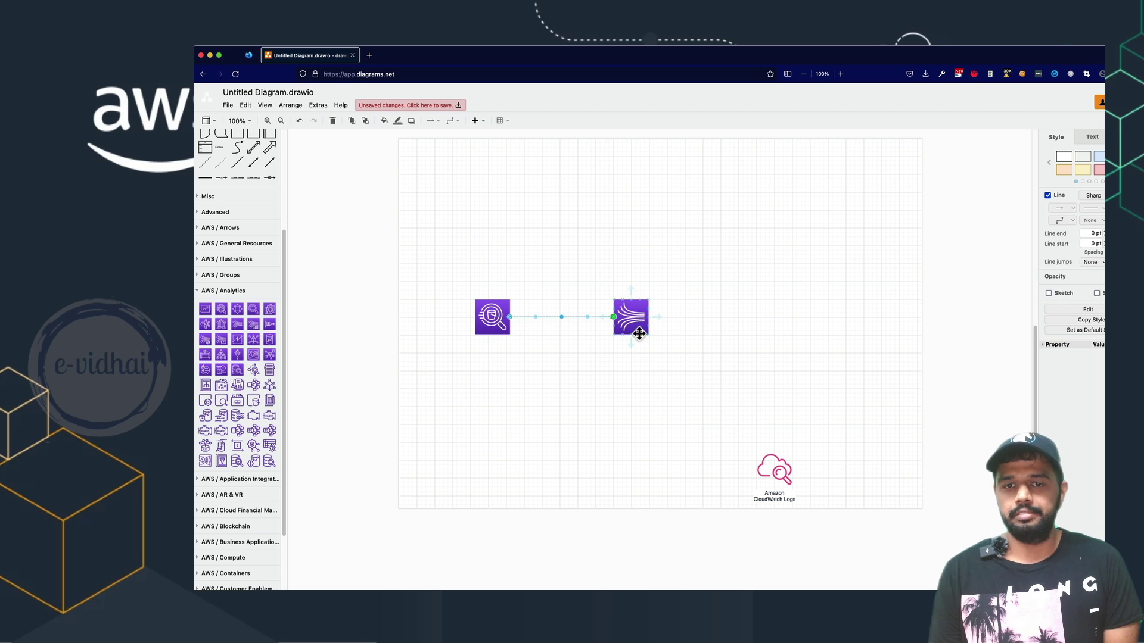
{"action": "left_click", "coordinate": [667, 325]}
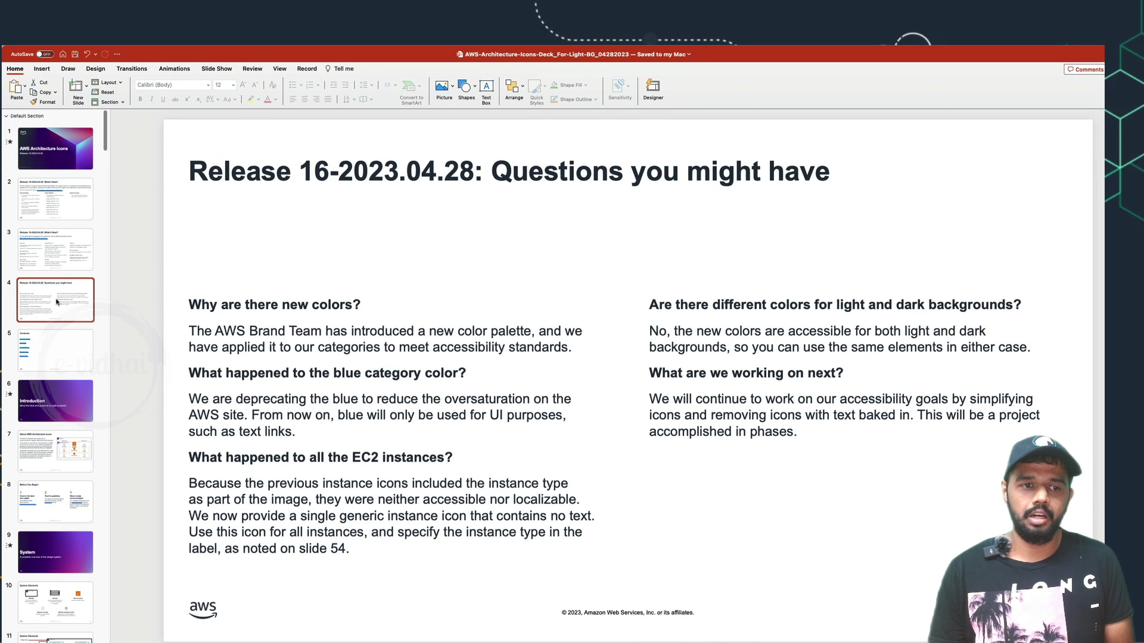
Go through the Contents, Introduction, Before You Begin and System Elements slides to Guidelines.
{"action": "left_click", "coordinate": [35, 363]}
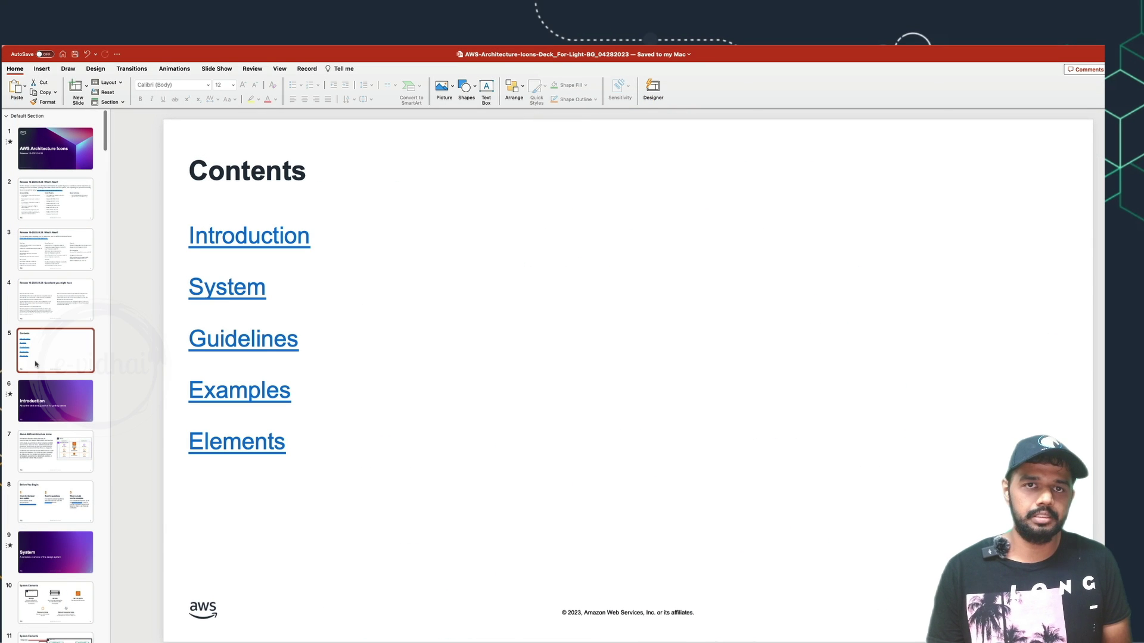
{"action": "left_click", "coordinate": [44, 403]}
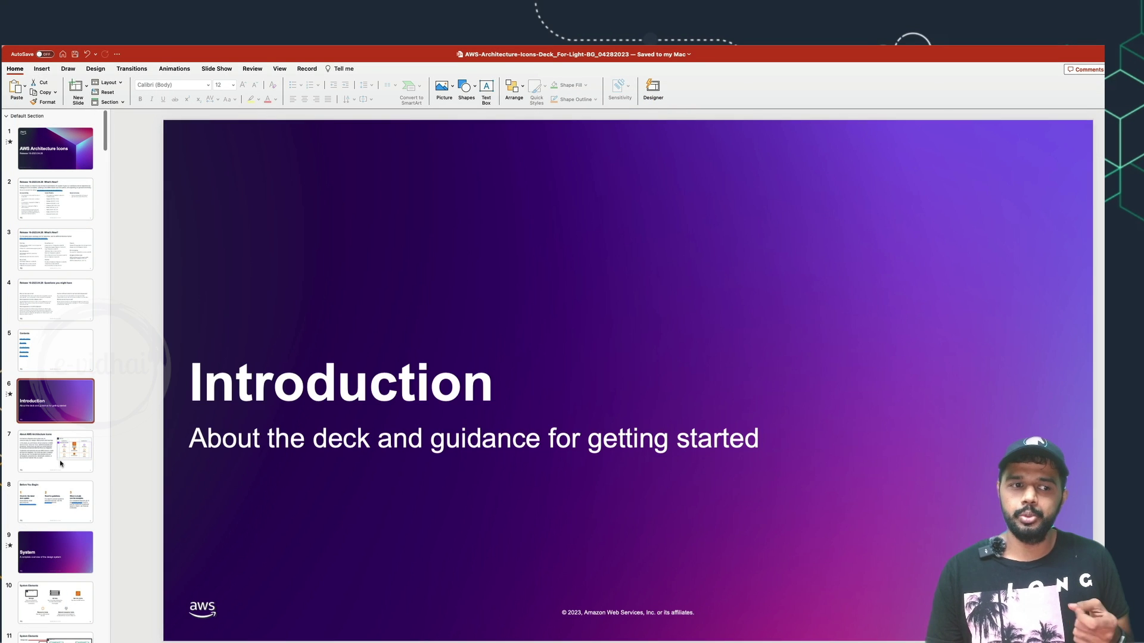
{"action": "left_click", "coordinate": [62, 464]}
{"action": "left_click", "coordinate": [58, 490]}
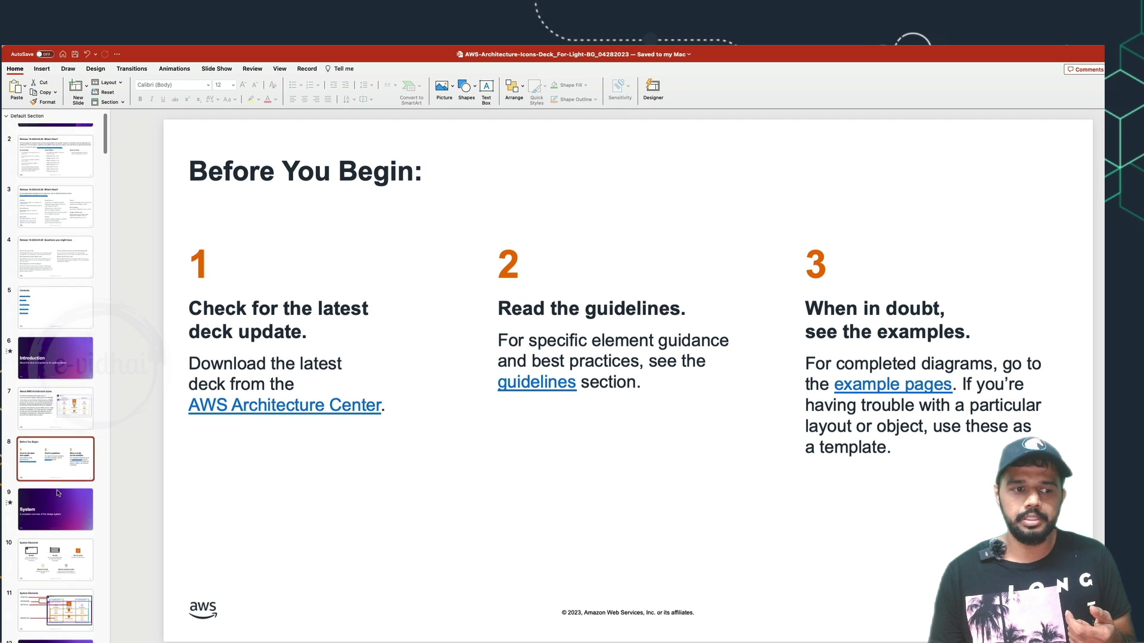
{"action": "scroll", "coordinate": [52, 503], "scroll_direction": "down", "scroll_amount": 2}
{"action": "left_click", "coordinate": [49, 515]}
{"action": "scroll", "coordinate": [48, 514], "scroll_direction": "down", "scroll_amount": 2}
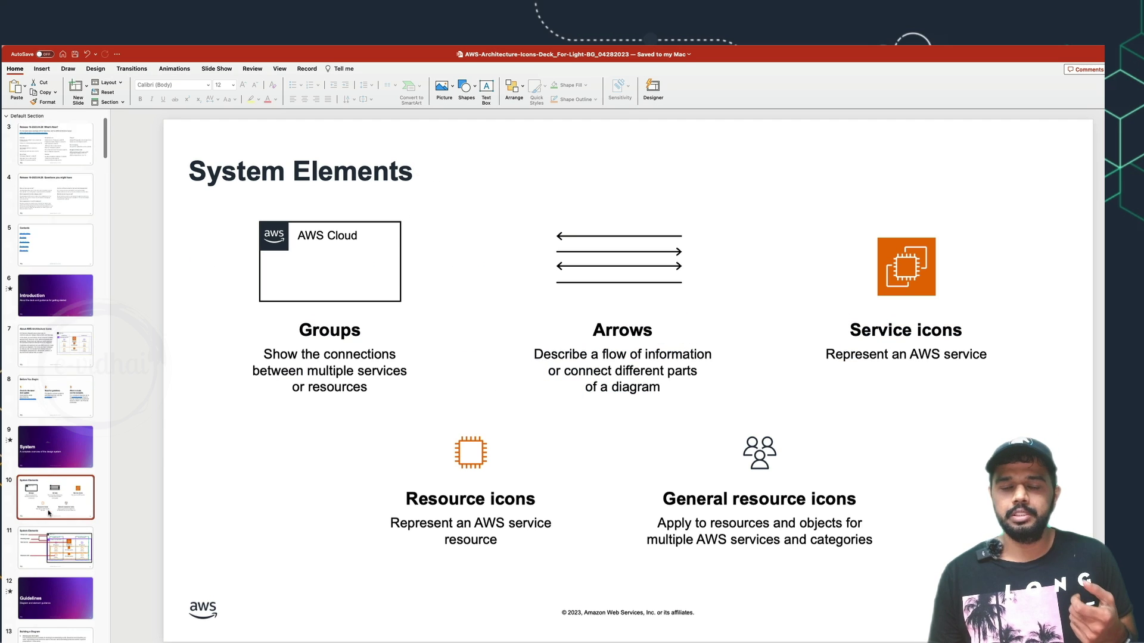
{"action": "left_click", "coordinate": [57, 535]}
{"action": "left_click", "coordinate": [55, 564]}
Browse the Groups, Icons and Numbered Callouts guidance and the Chef Automate example slides.
{"action": "scroll", "coordinate": [55, 565], "scroll_direction": "down", "scroll_amount": 1}
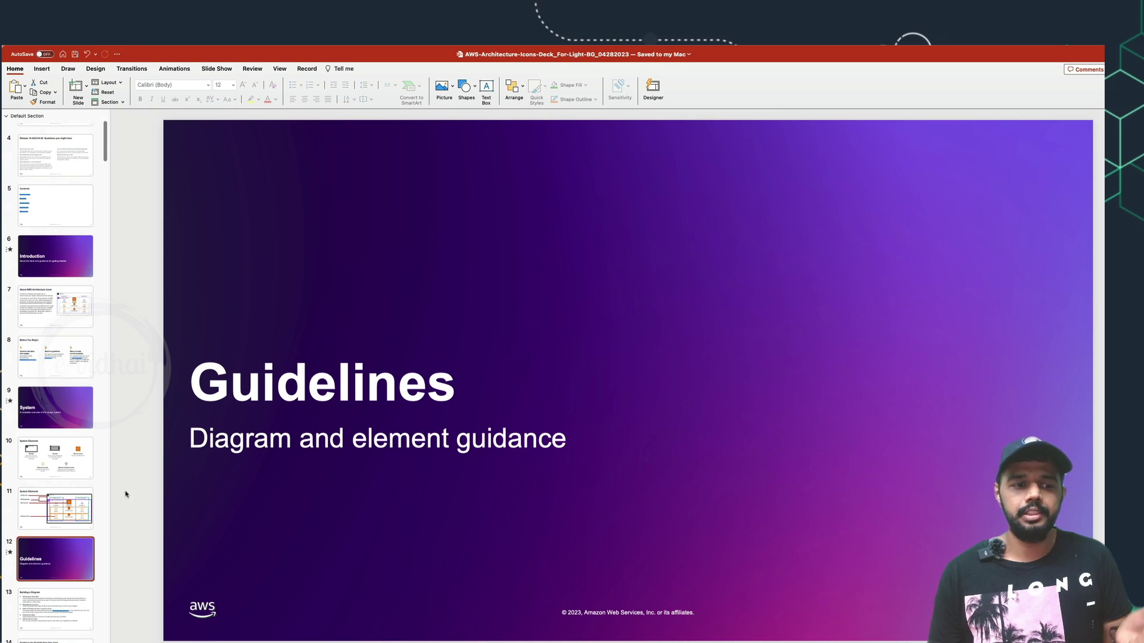
{"action": "scroll", "coordinate": [57, 566], "scroll_direction": "down", "scroll_amount": 8}
{"action": "left_click", "coordinate": [56, 571]}
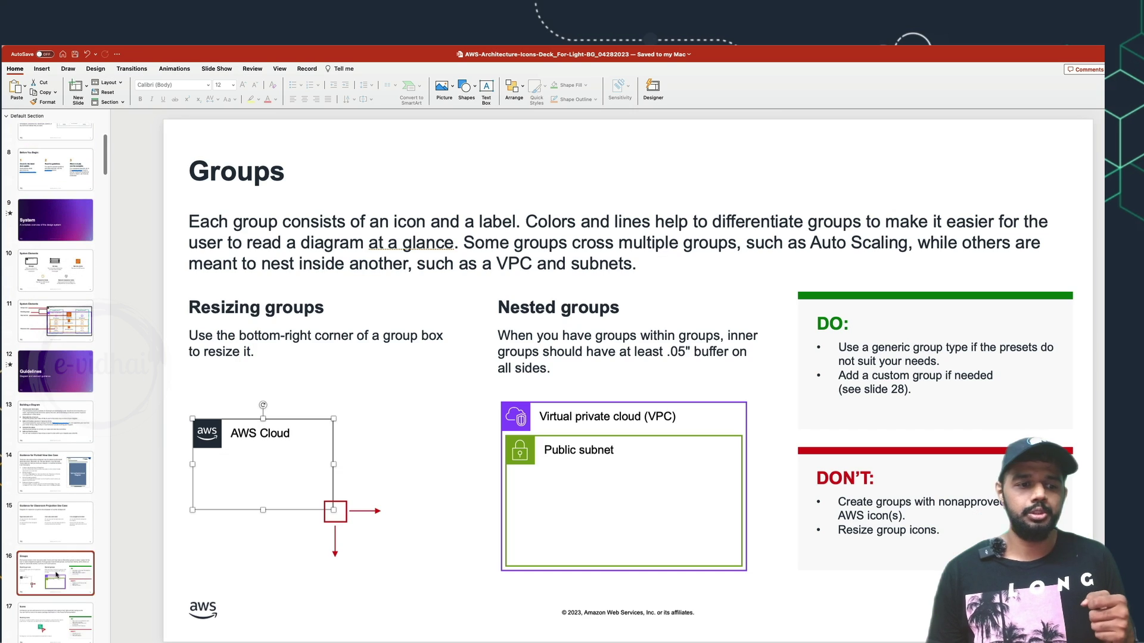
{"action": "scroll", "coordinate": [56, 572], "scroll_direction": "down", "scroll_amount": 2}
{"action": "left_click", "coordinate": [63, 508]}
{"action": "scroll", "coordinate": [63, 507], "scroll_direction": "down", "scroll_amount": 3}
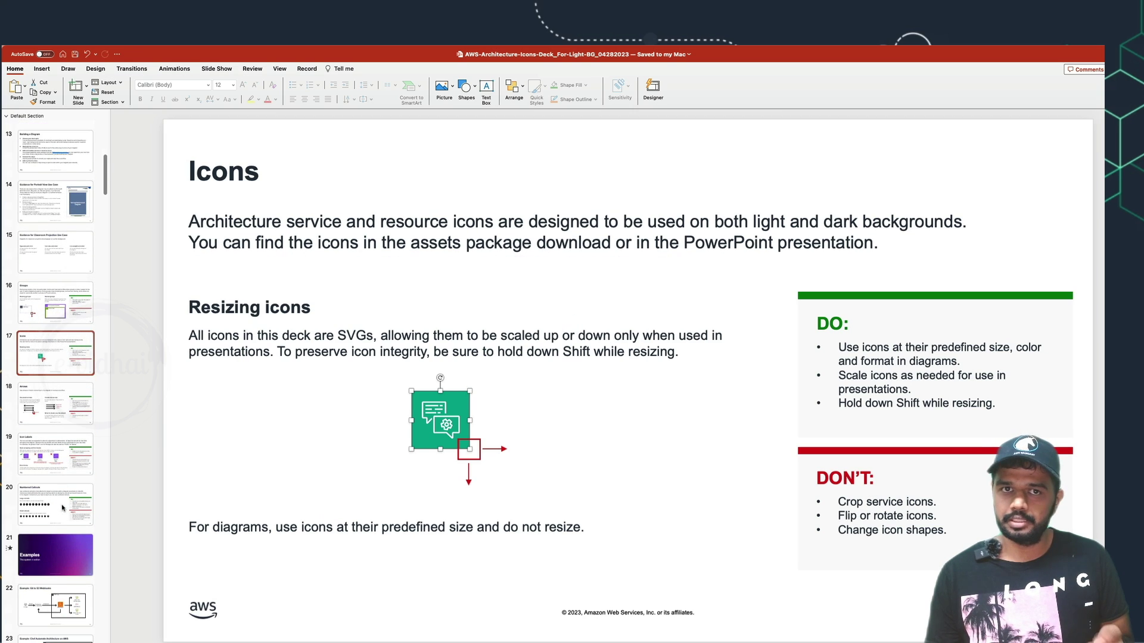
{"action": "left_click", "coordinate": [58, 512]}
{"action": "scroll", "coordinate": [57, 527], "scroll_direction": "down", "scroll_amount": 1}
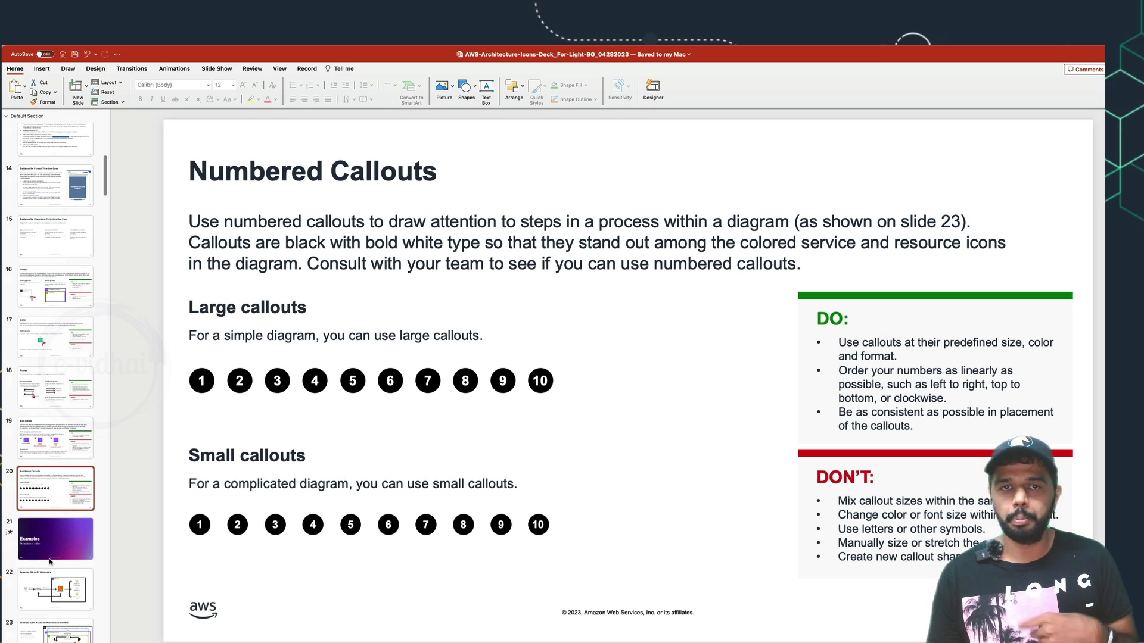
{"action": "scroll", "coordinate": [50, 562], "scroll_direction": "down", "scroll_amount": 3}
{"action": "left_click", "coordinate": [56, 533]}
{"action": "left_click", "coordinate": [42, 579]}
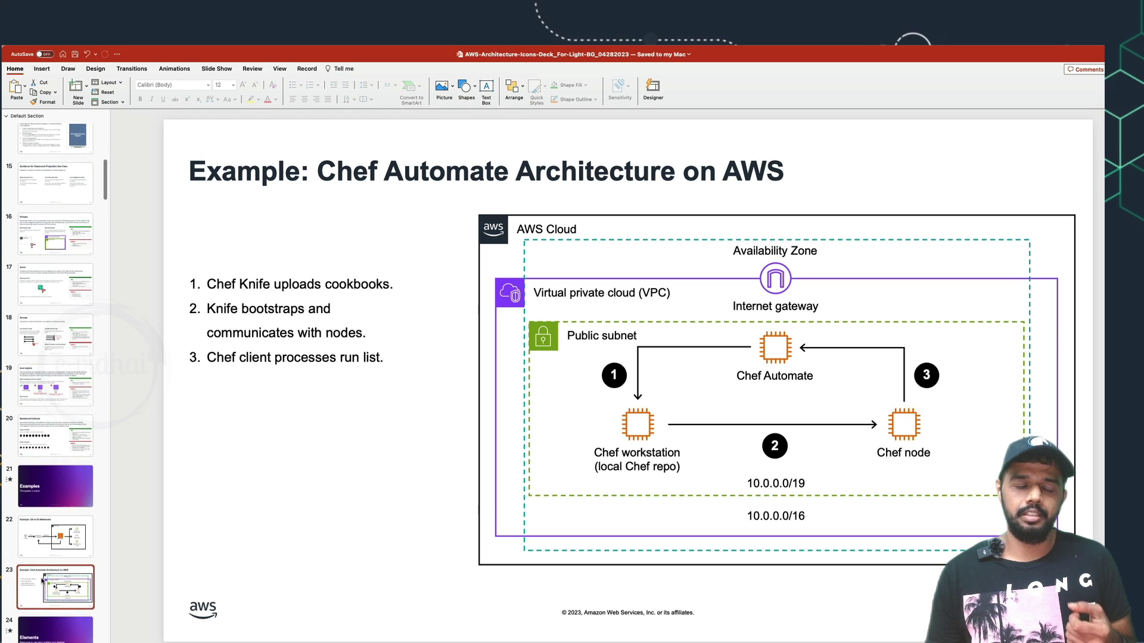
{"action": "scroll", "coordinate": [42, 581], "scroll_direction": "down", "scroll_amount": 5}
On the Groups slide, stretch the AWS Cloud group box larger and drag it back.
{"action": "left_click", "coordinate": [40, 590]}
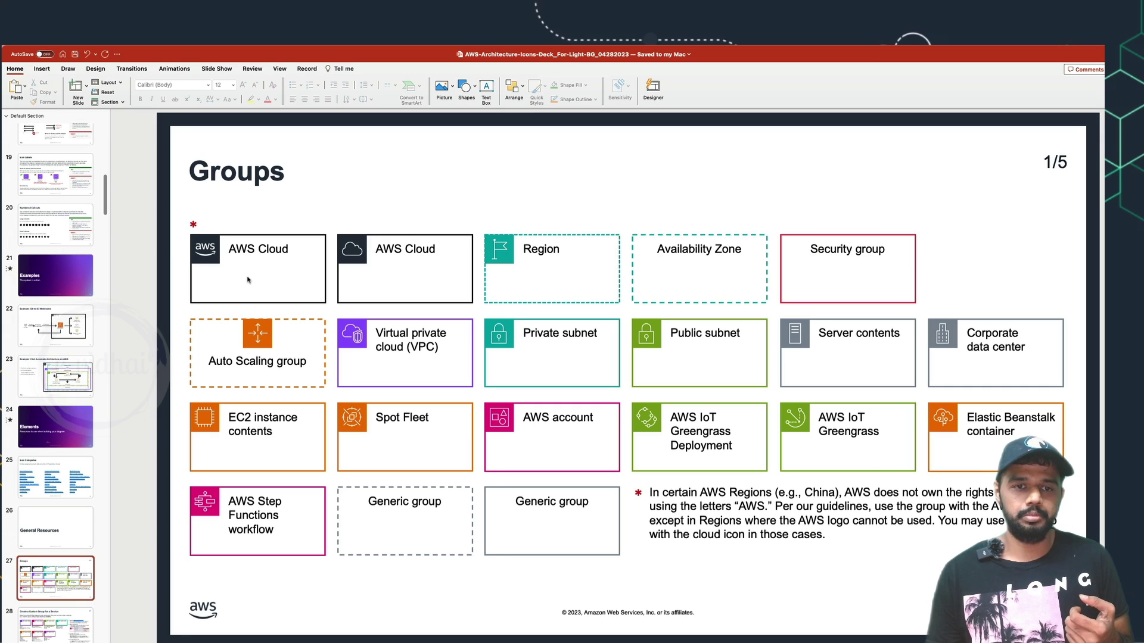
{"action": "left_click", "coordinate": [260, 240]}
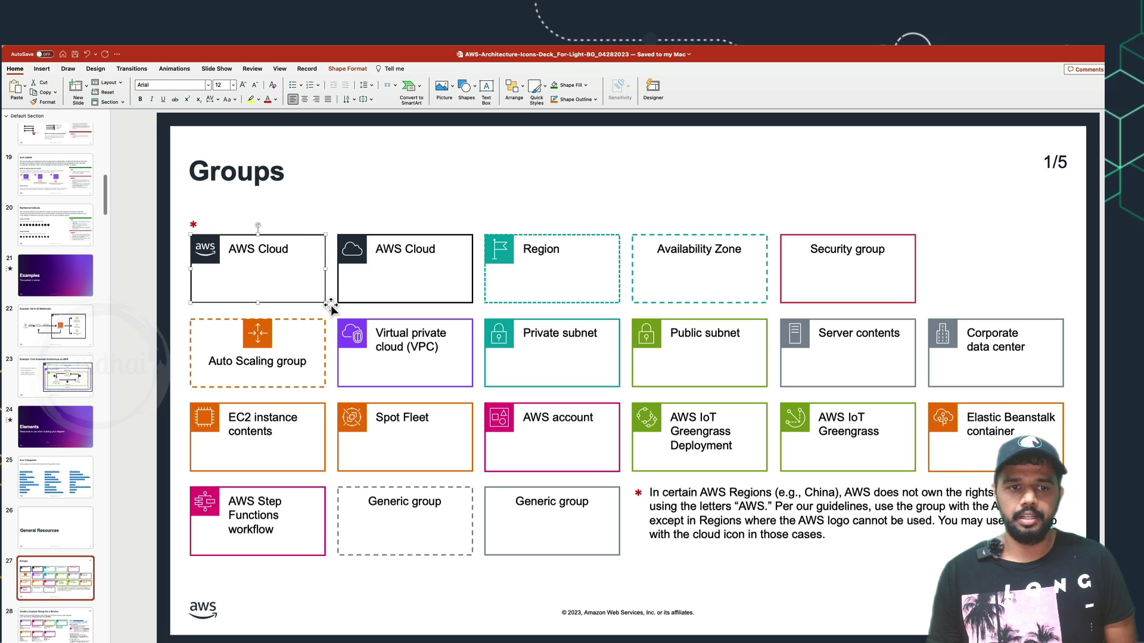
{"action": "left_click_drag", "start_coordinate": [332, 309], "coordinate": [554, 502]}
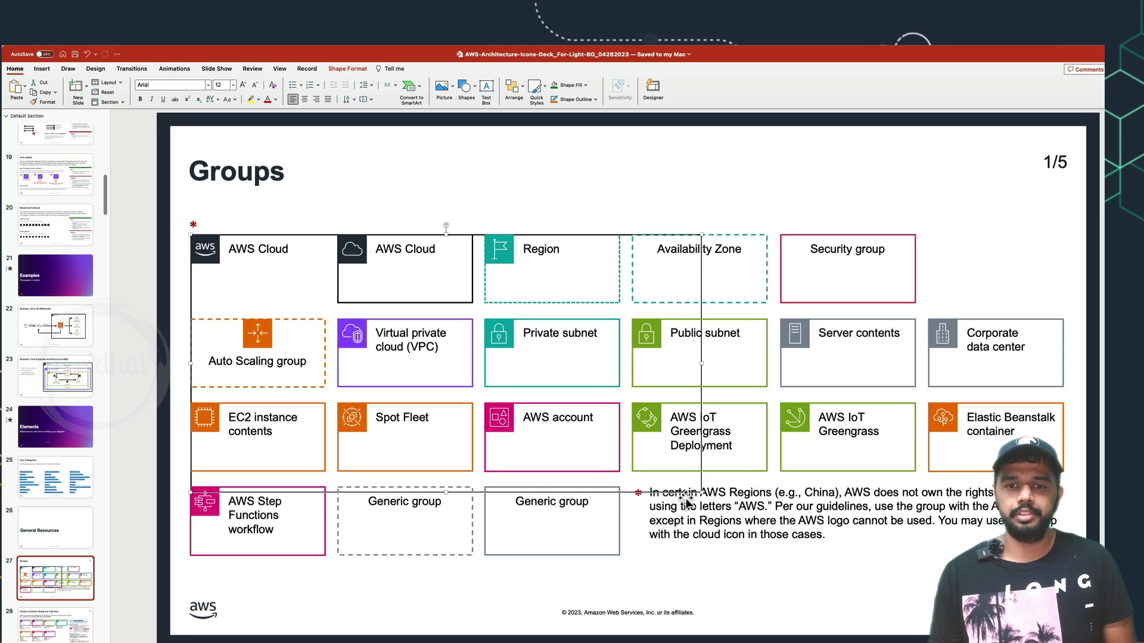
{"action": "left_click_drag", "start_coordinate": [705, 496], "coordinate": [325, 302]}
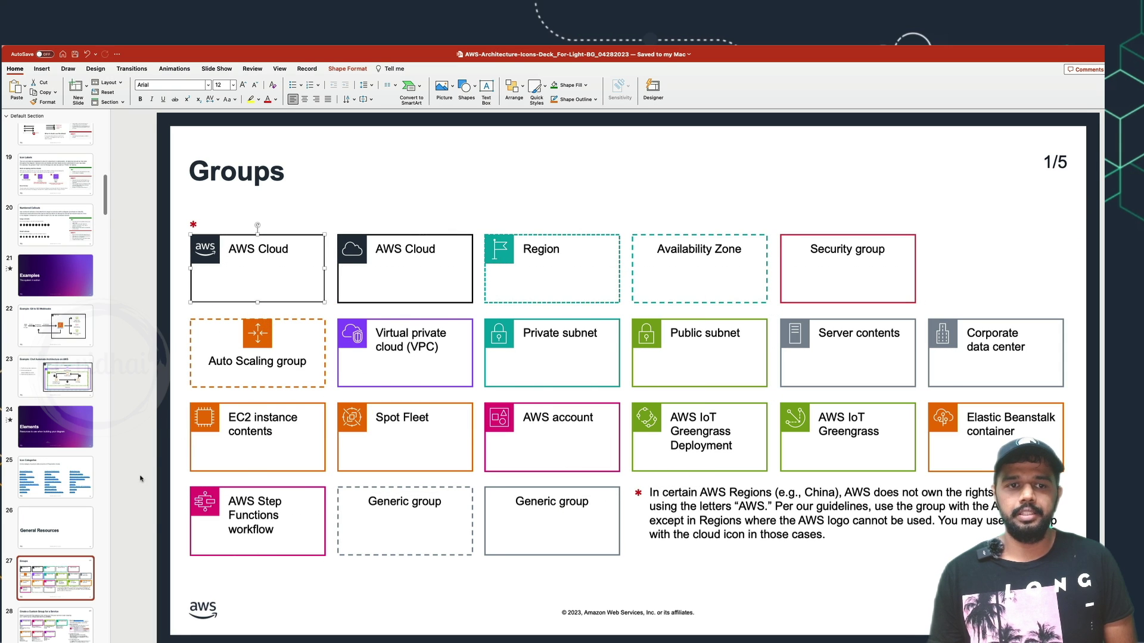
Move past the Arrows and General Icons slides to slide 33, the first Analytics icons slide.
{"action": "scroll", "coordinate": [82, 563], "scroll_direction": "down", "scroll_amount": 5}
{"action": "left_click", "coordinate": [55, 533]}
{"action": "left_click", "coordinate": [45, 585]}
{"action": "scroll", "coordinate": [43, 582], "scroll_direction": "down", "scroll_amount": 2}
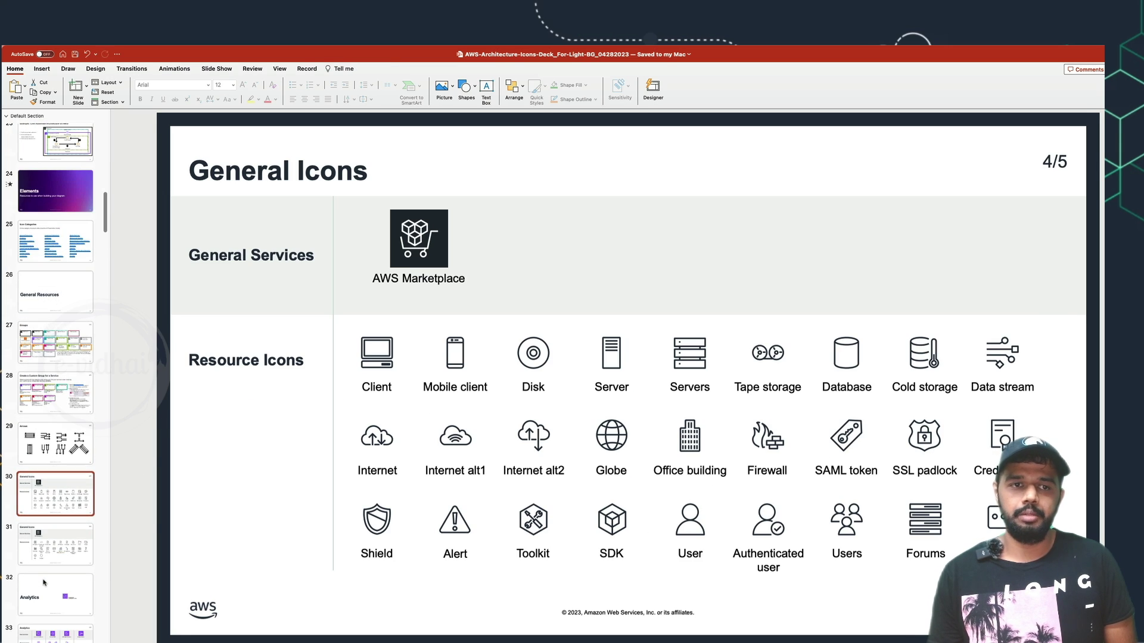
{"action": "scroll", "coordinate": [53, 477], "scroll_direction": "down", "scroll_amount": 2}
{"action": "left_click", "coordinate": [54, 549]}
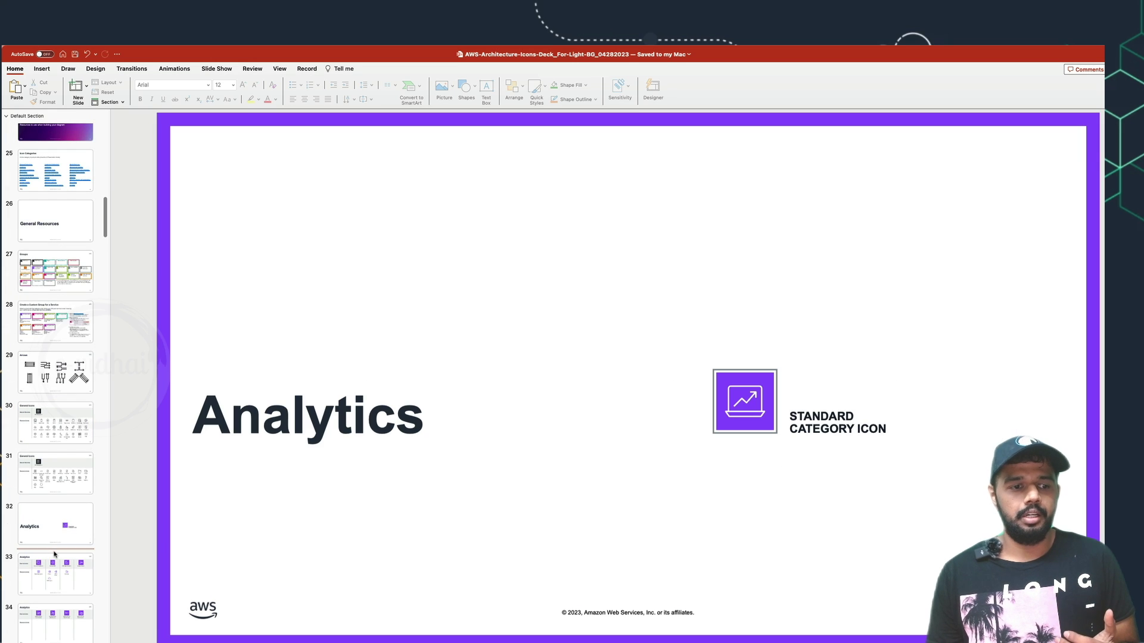
{"action": "left_click", "coordinate": [50, 574]}
{"action": "scroll", "coordinate": [50, 575], "scroll_direction": "down", "scroll_amount": 4}
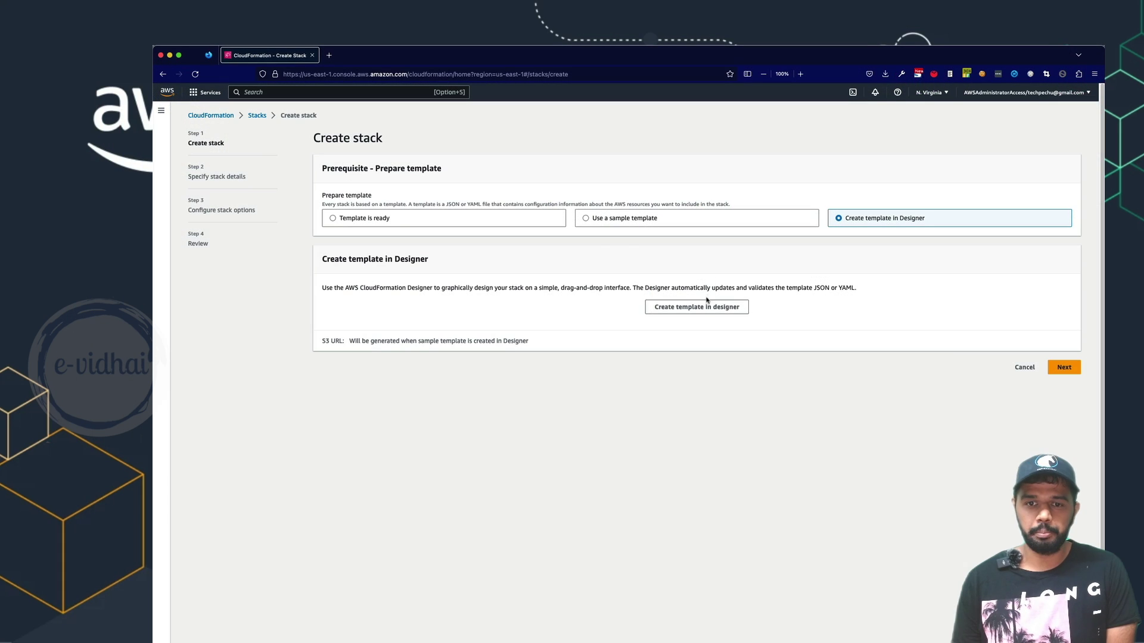
Choose to create the stack template in the CloudFormation Designer.
{"action": "left_click", "coordinate": [701, 310]}
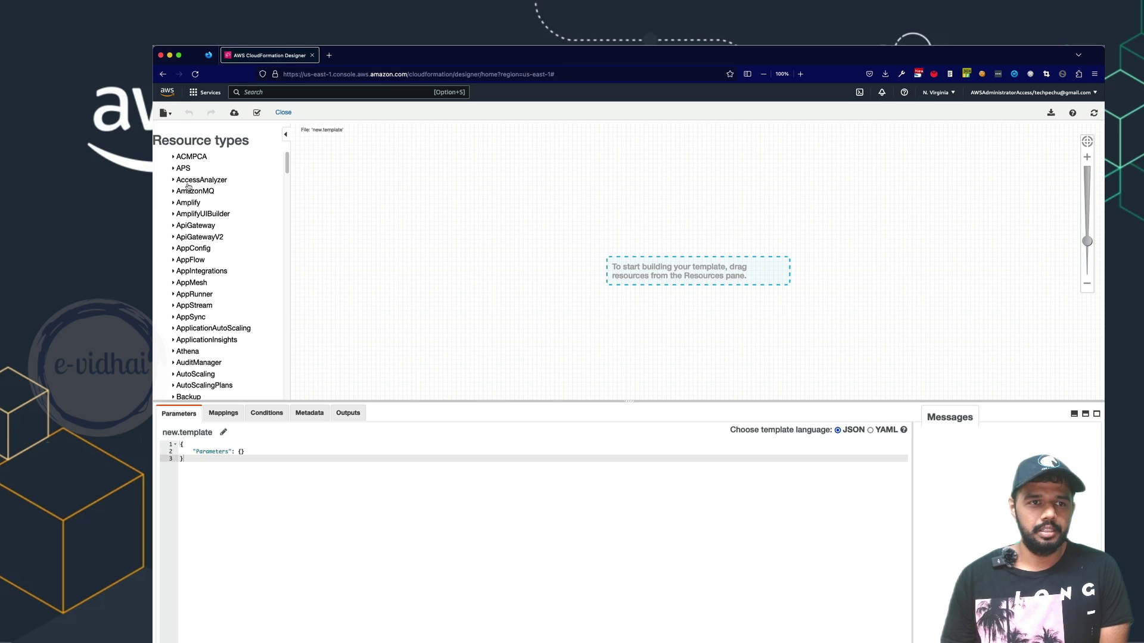
Scroll the Resource types list down toward S3.
{"action": "scroll", "coordinate": [194, 257], "scroll_direction": "down", "scroll_amount": 3}
{"action": "scroll", "coordinate": [194, 258], "scroll_direction": "down", "scroll_amount": 6}
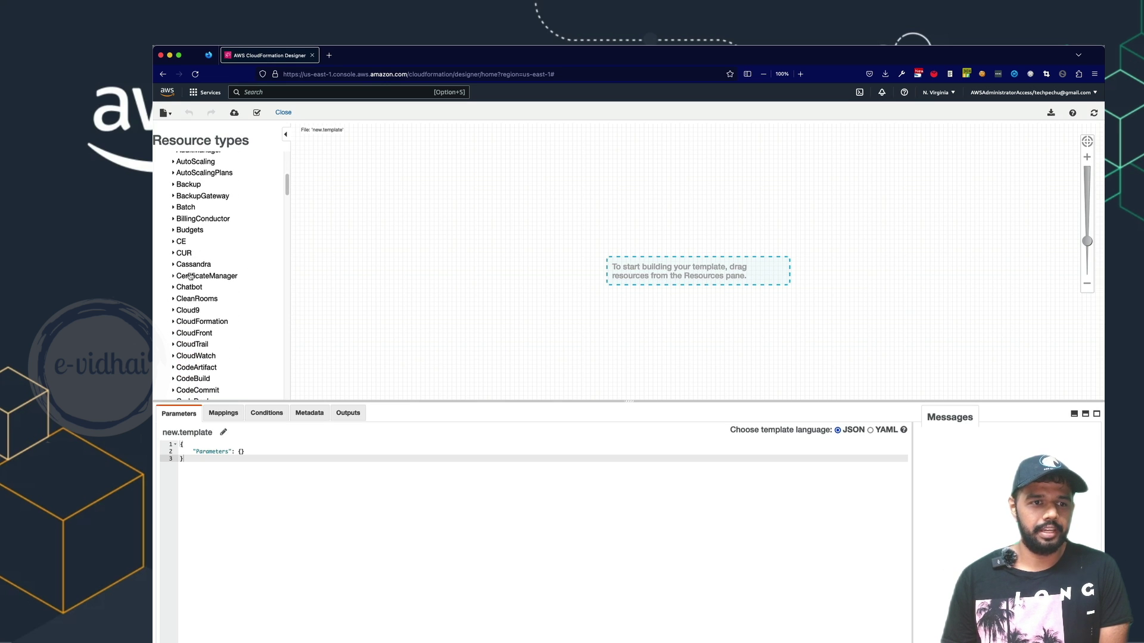
{"action": "scroll", "coordinate": [194, 294], "scroll_direction": "down", "scroll_amount": 10}
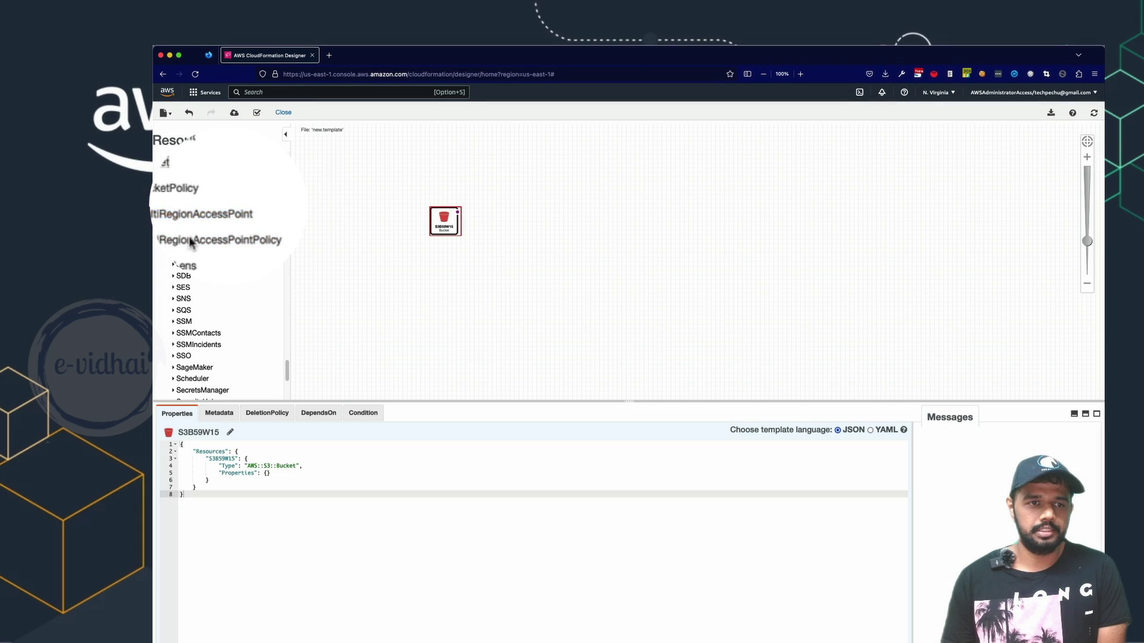
Add an S3 BucketPolicy linked to bucket S3B59W15 and highlight its JSON in the editor.
{"action": "left_click_drag", "start_coordinate": [223, 199], "coordinate": [448, 221]}
{"action": "left_click", "coordinate": [456, 217]}
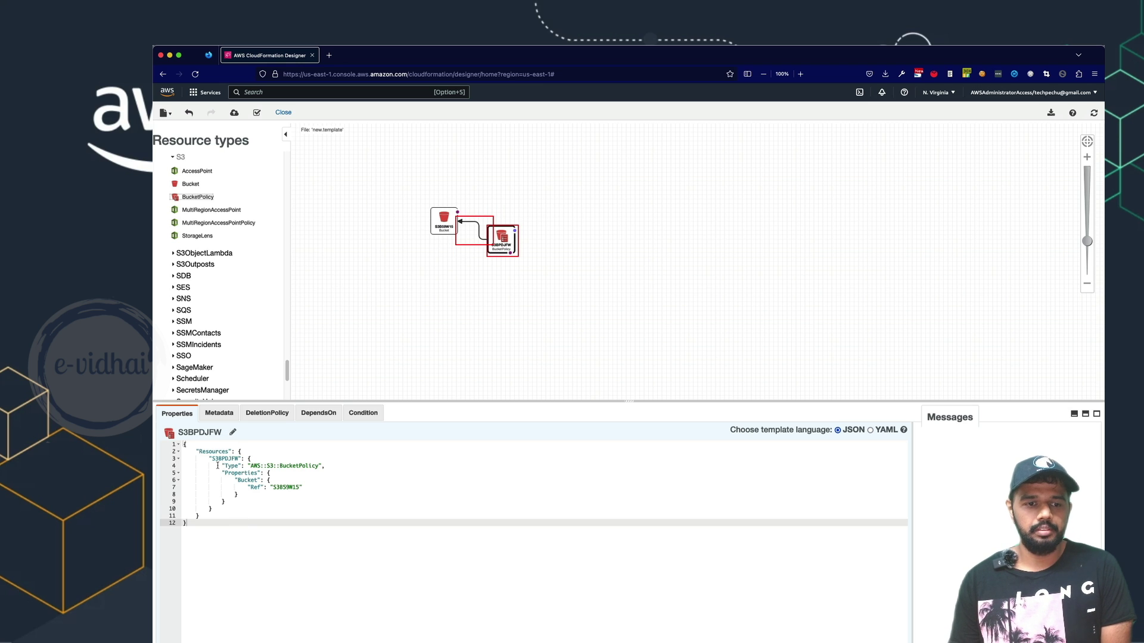
{"action": "left_click_drag", "start_coordinate": [197, 452], "coordinate": [255, 516]}
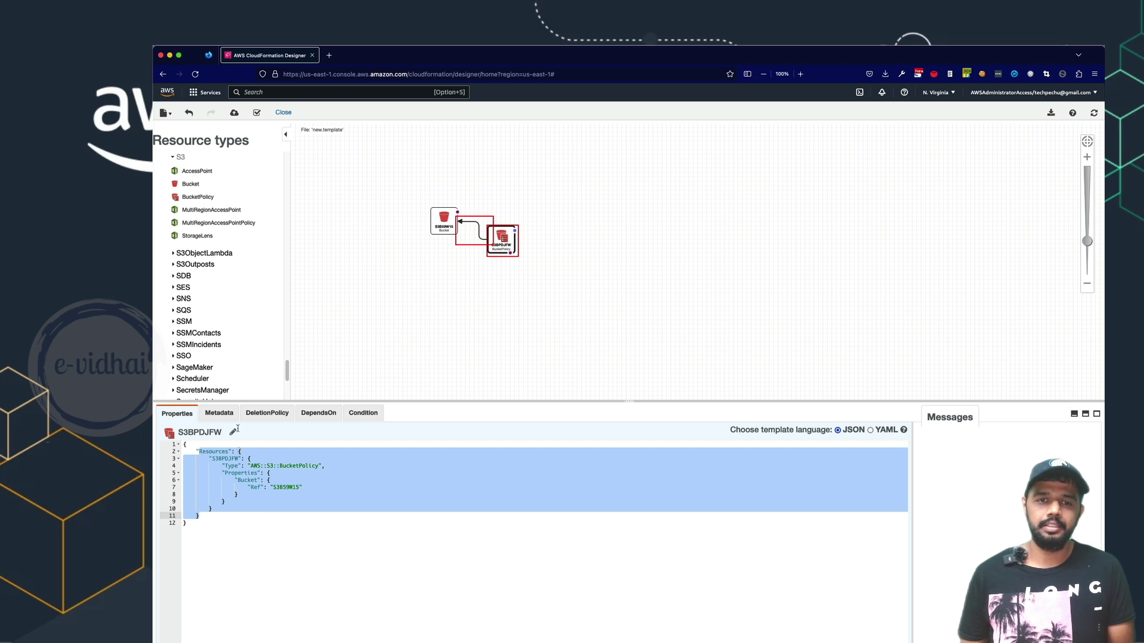
{"action": "left_click", "coordinate": [492, 247]}
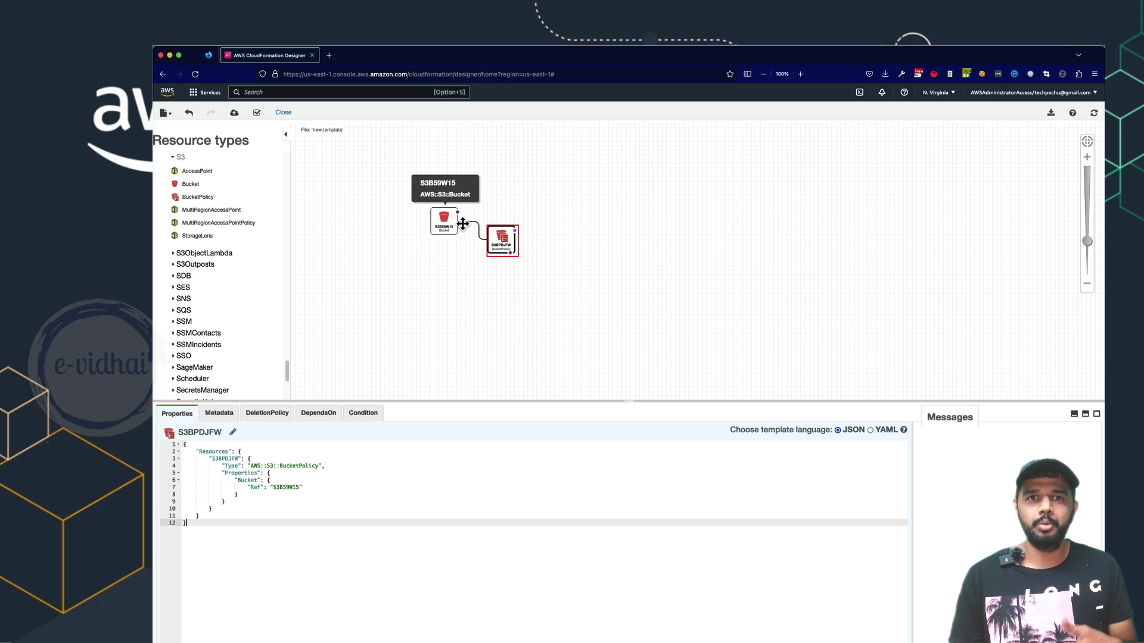
{"action": "left_click_drag", "start_coordinate": [219, 525], "coordinate": [179, 426]}
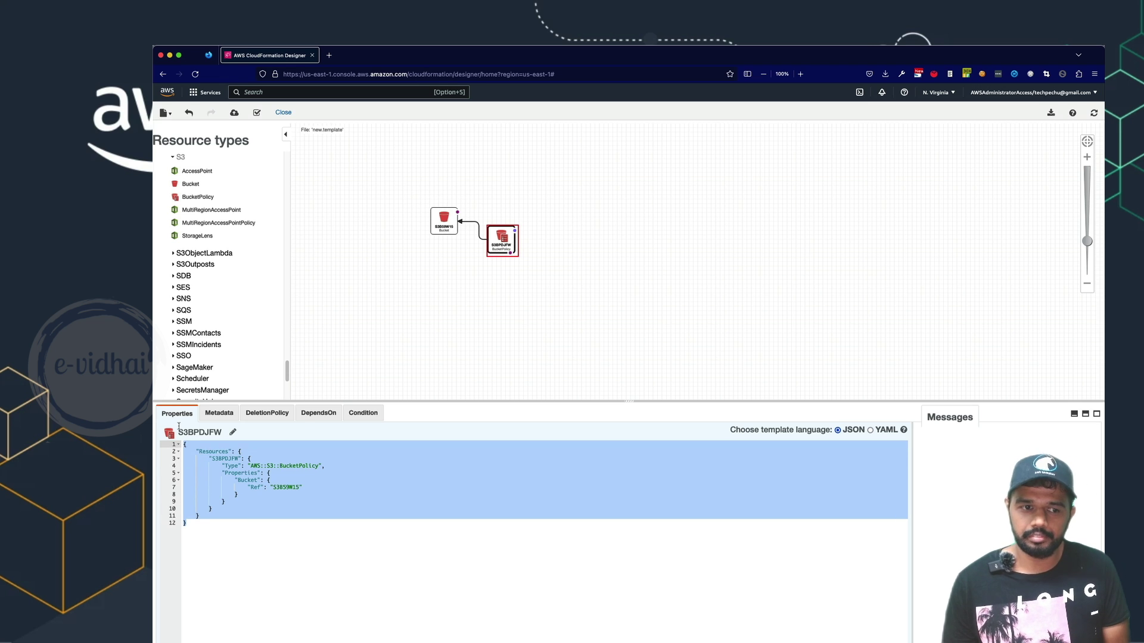